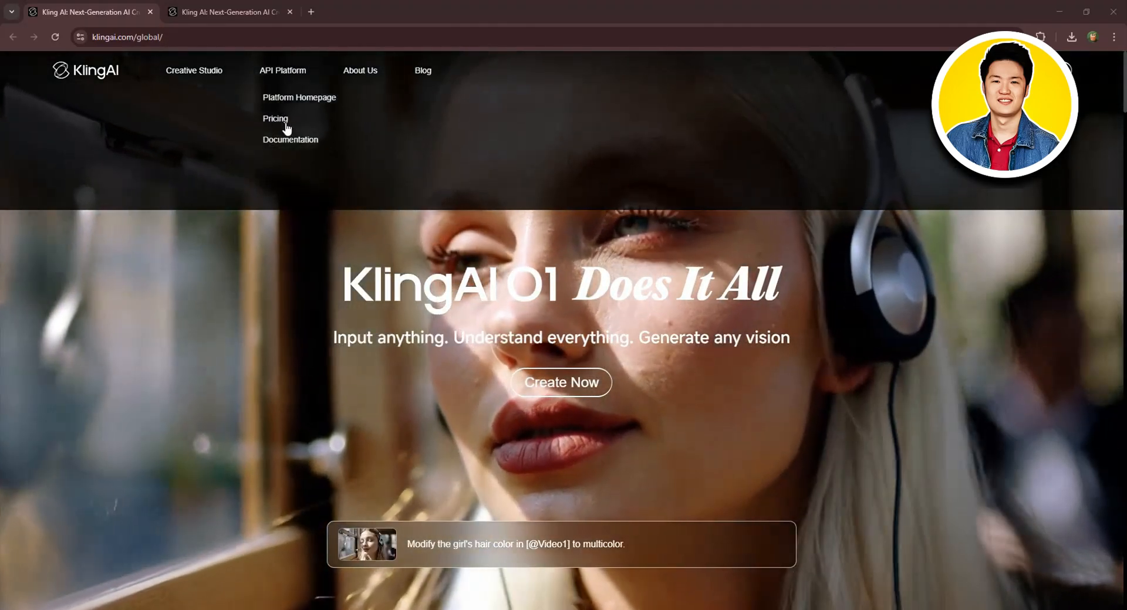
- Open the API pricing page and review the video generation prices and resource packages
left_click(273, 120)
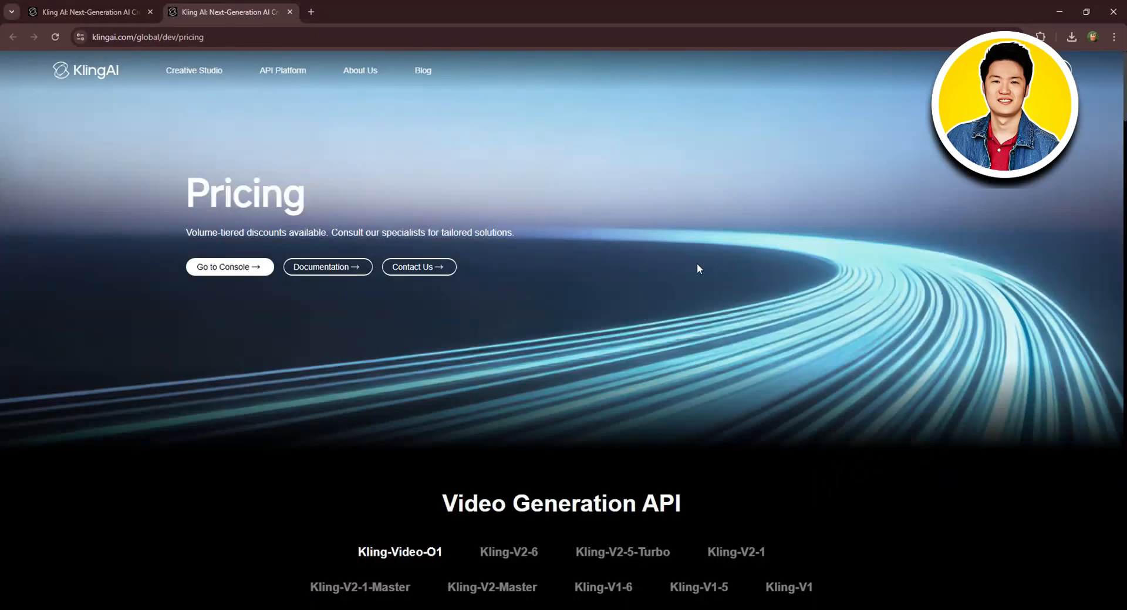
scroll(932, 260, "down", 5)
scroll(932, 263, "down", 1)
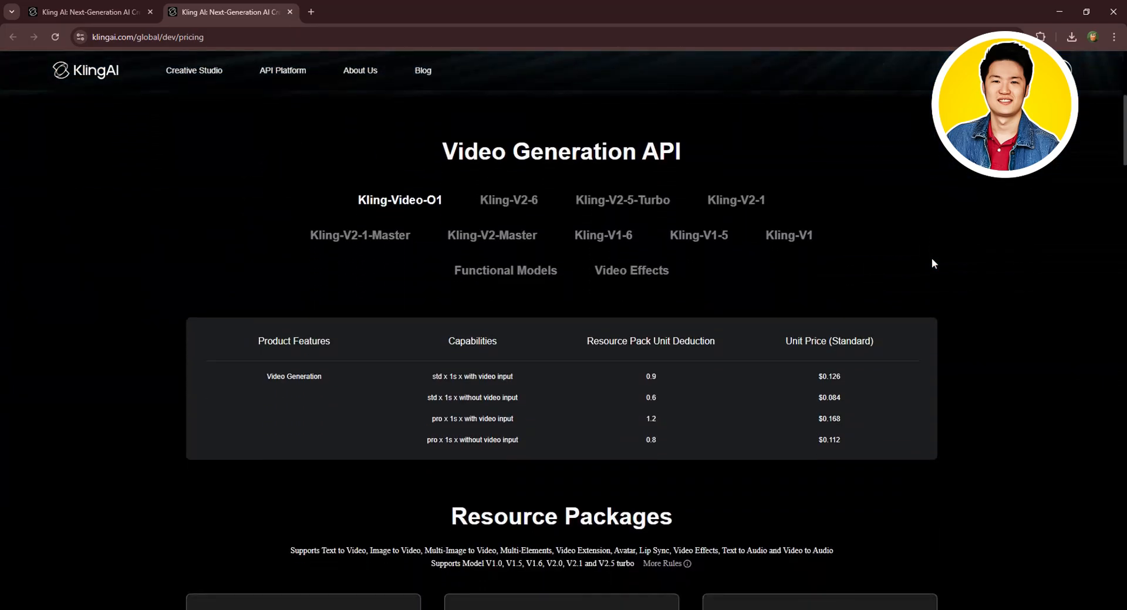
scroll(932, 263, "down", 7)
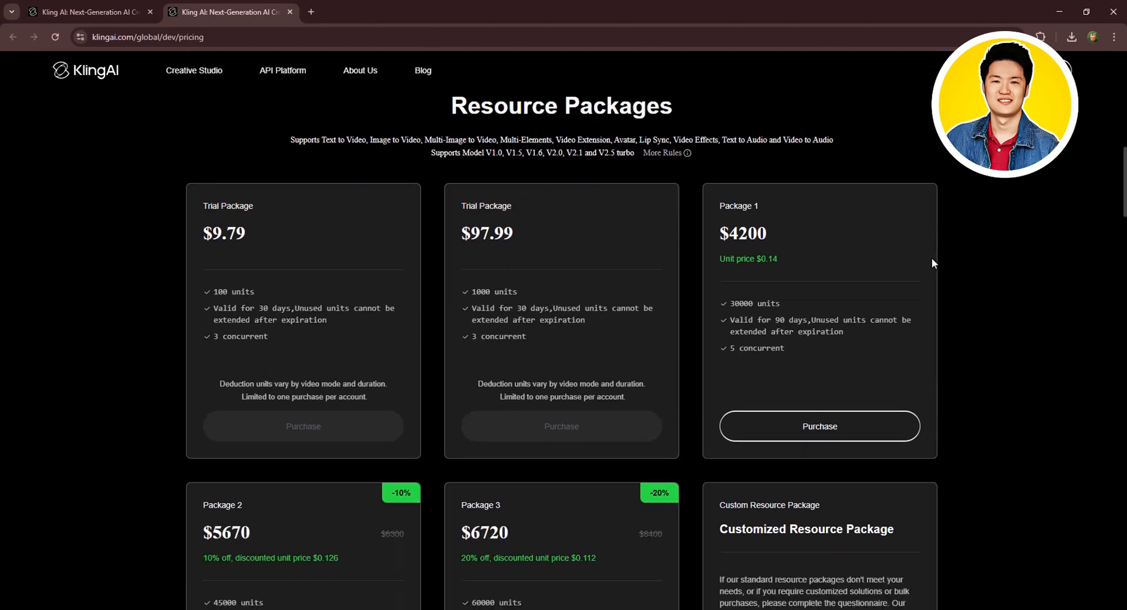
scroll(932, 263, "down", 3)
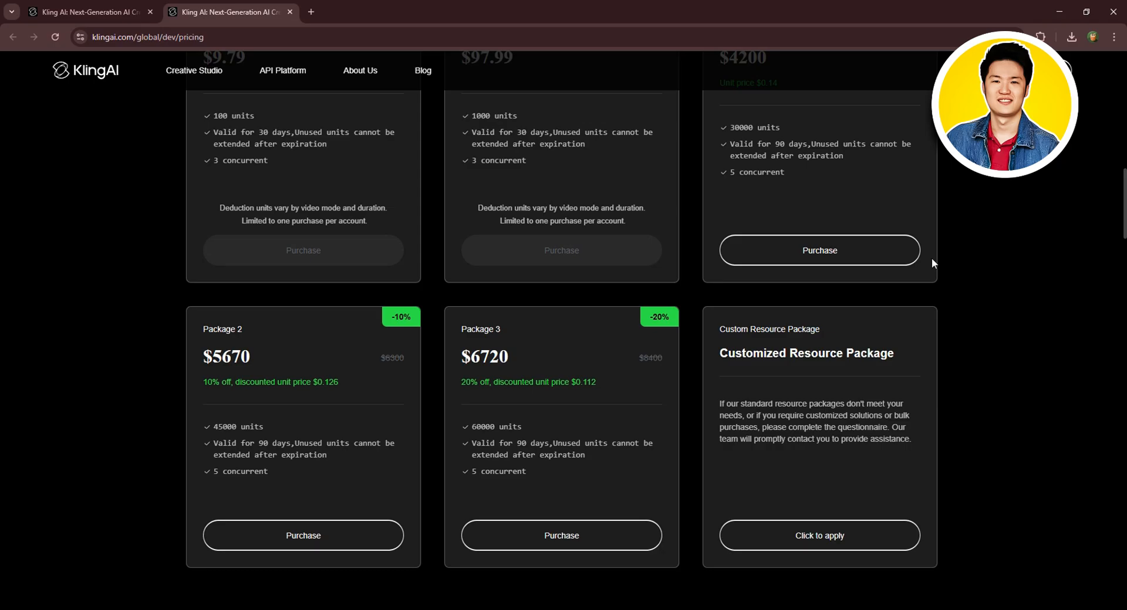
left_click(820, 250)
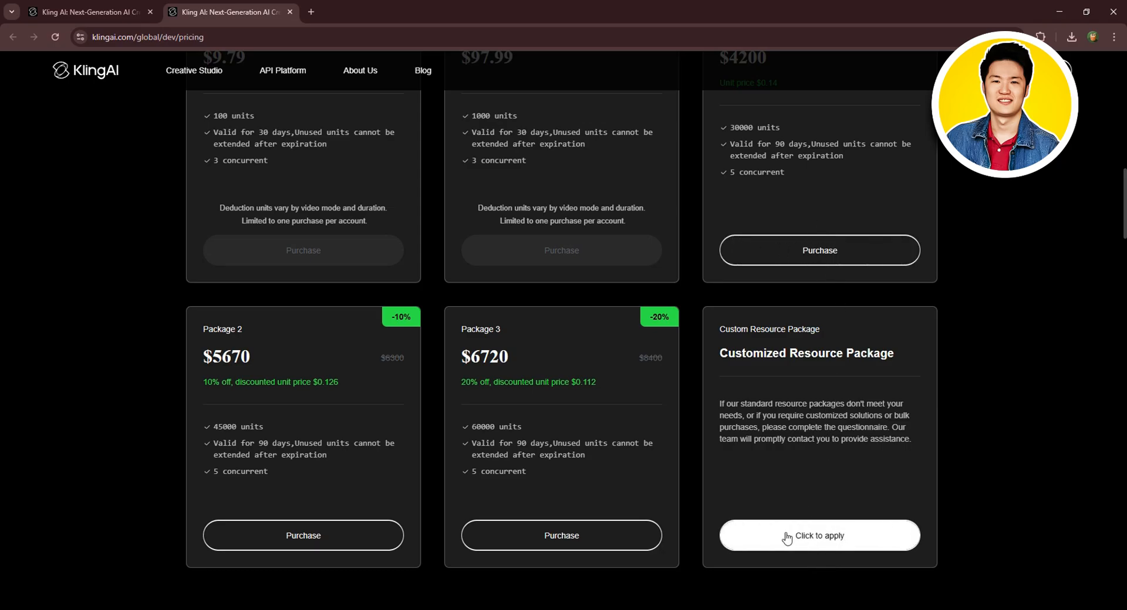
scroll(563, 305, "up", 15)
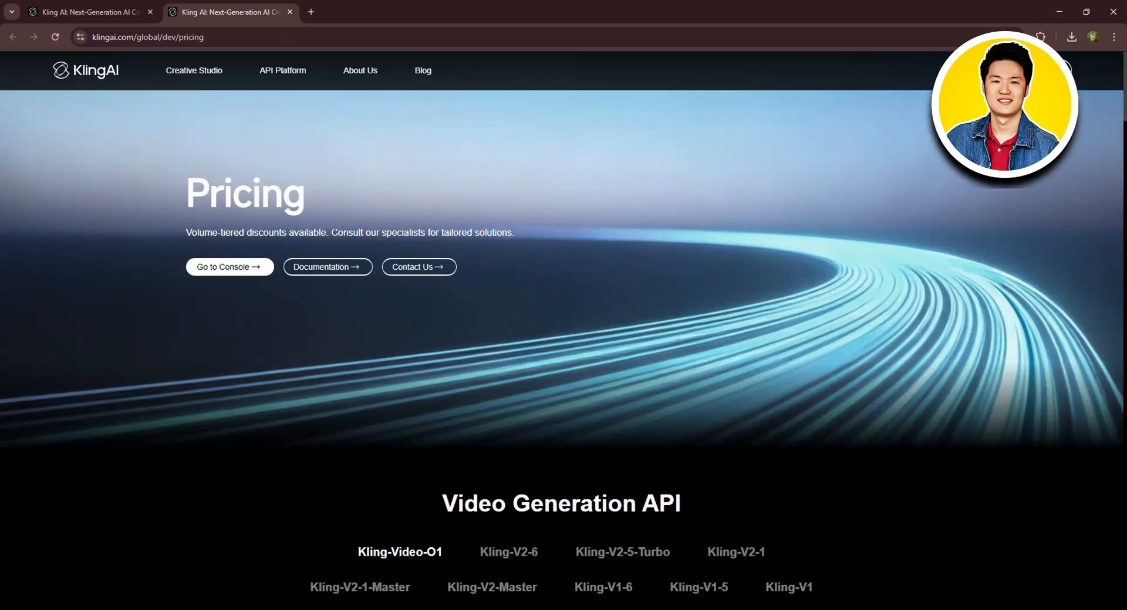
- Sign in to Kling AI with a Google account and close the welcome video overlay
left_click(1046, 70)
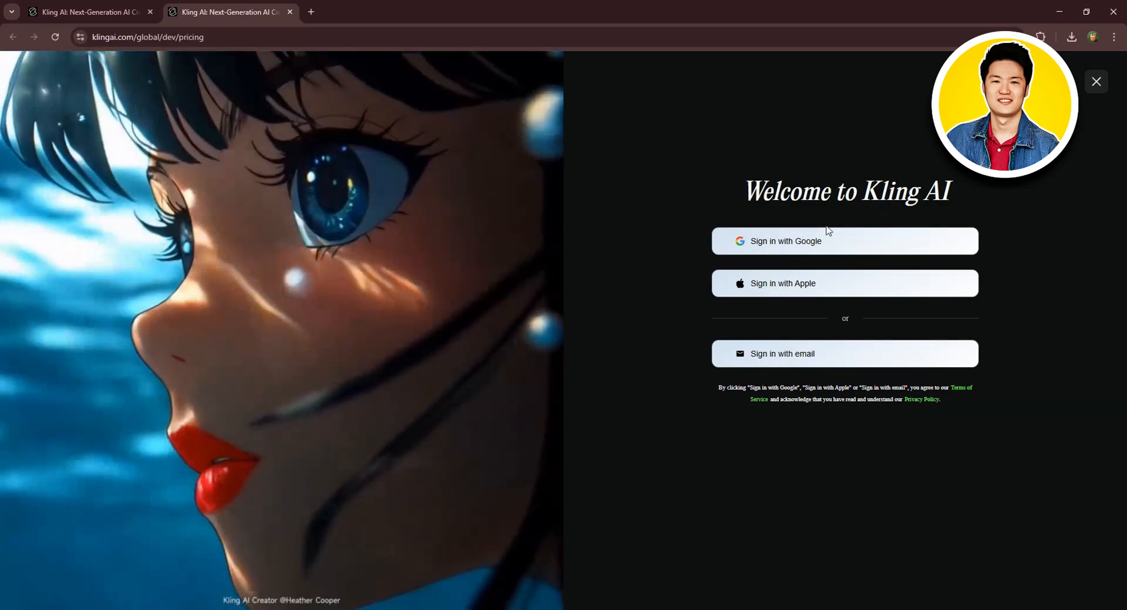
left_click(786, 241)
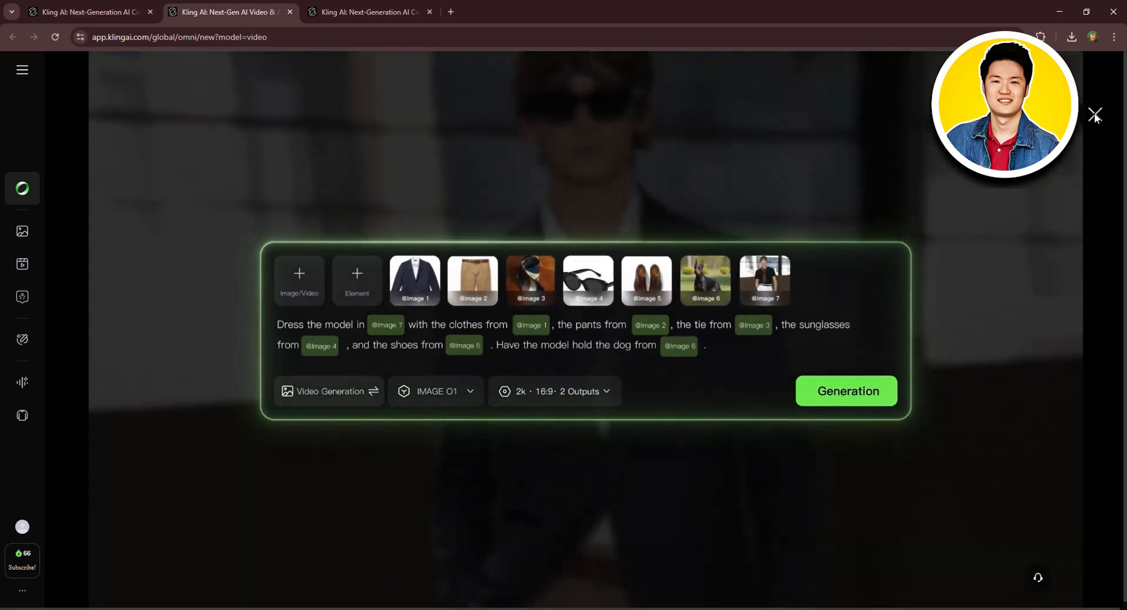
left_click(1095, 114)
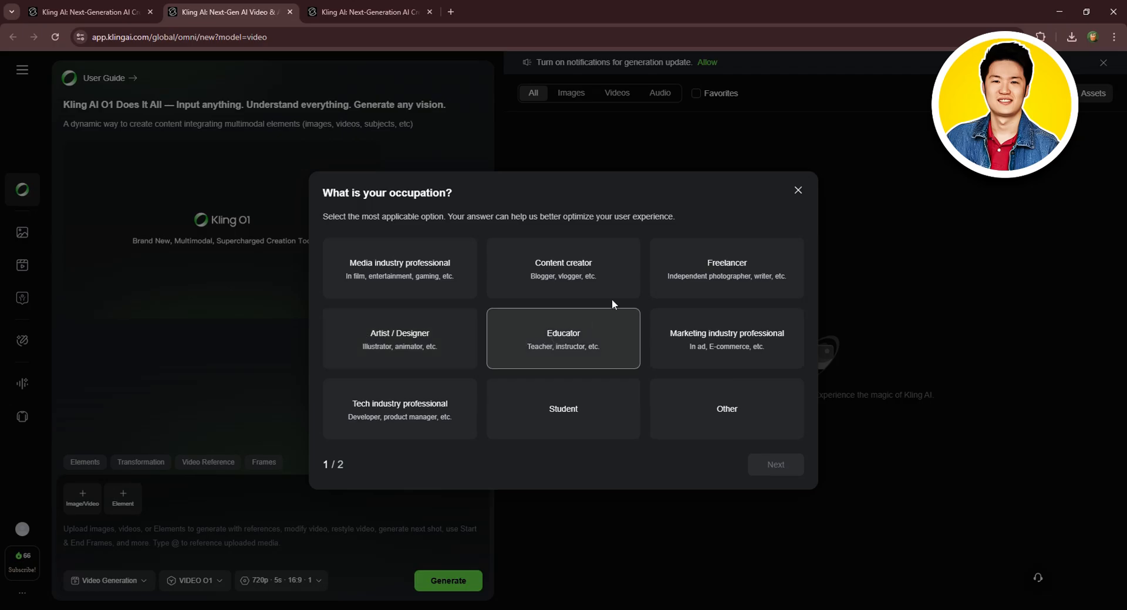
- Complete the onboarding survey with Content creator and Personal interest, and dismiss the IMAGE O1 announcement
left_click(569, 262)
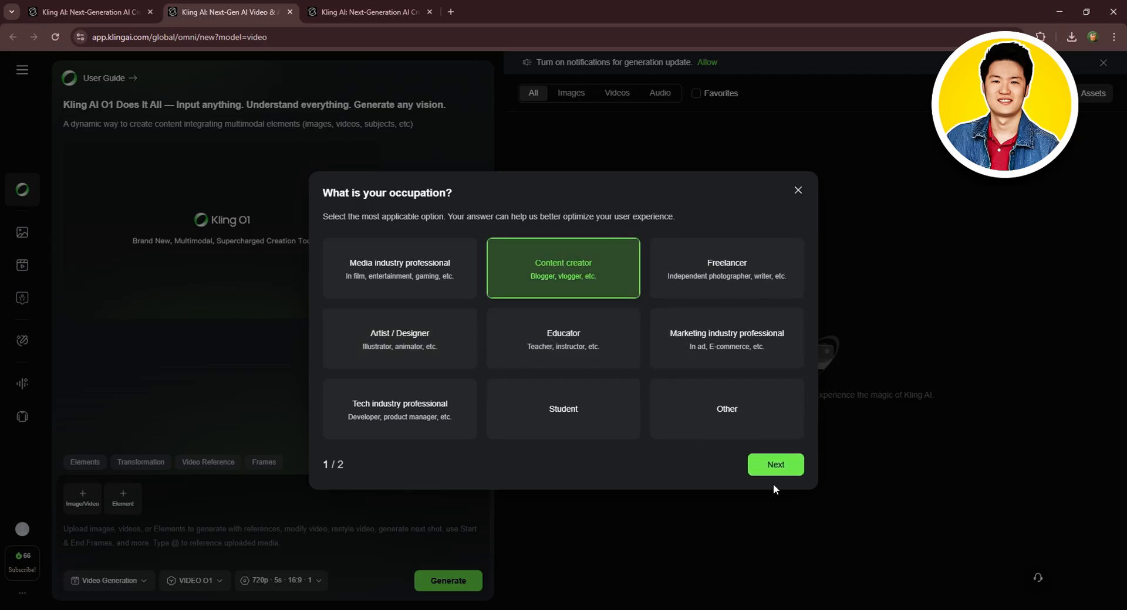
left_click(777, 466)
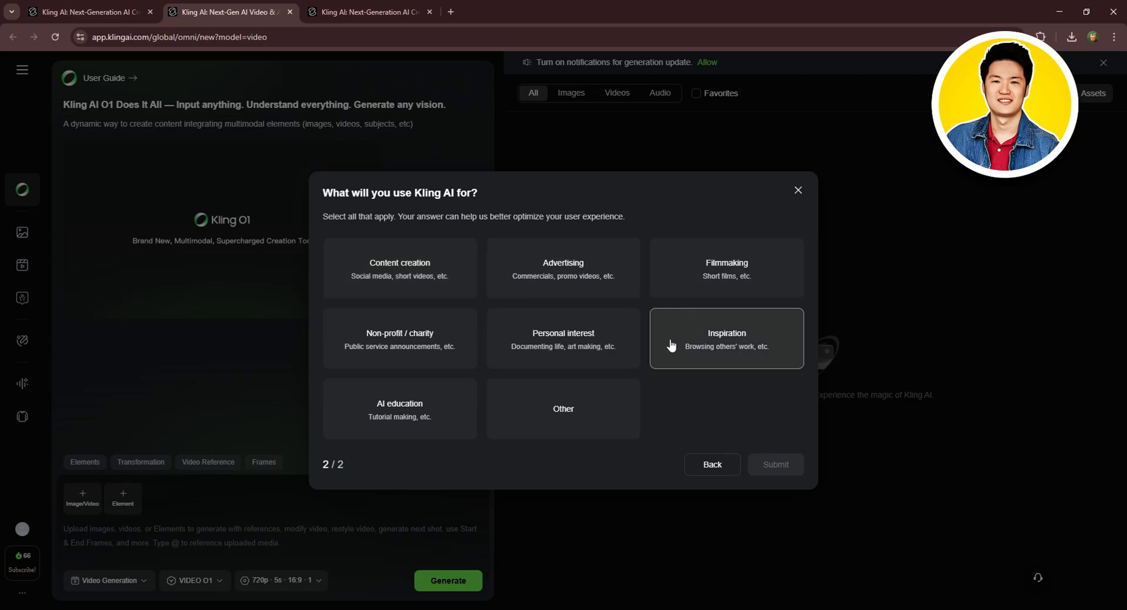
left_click(571, 336)
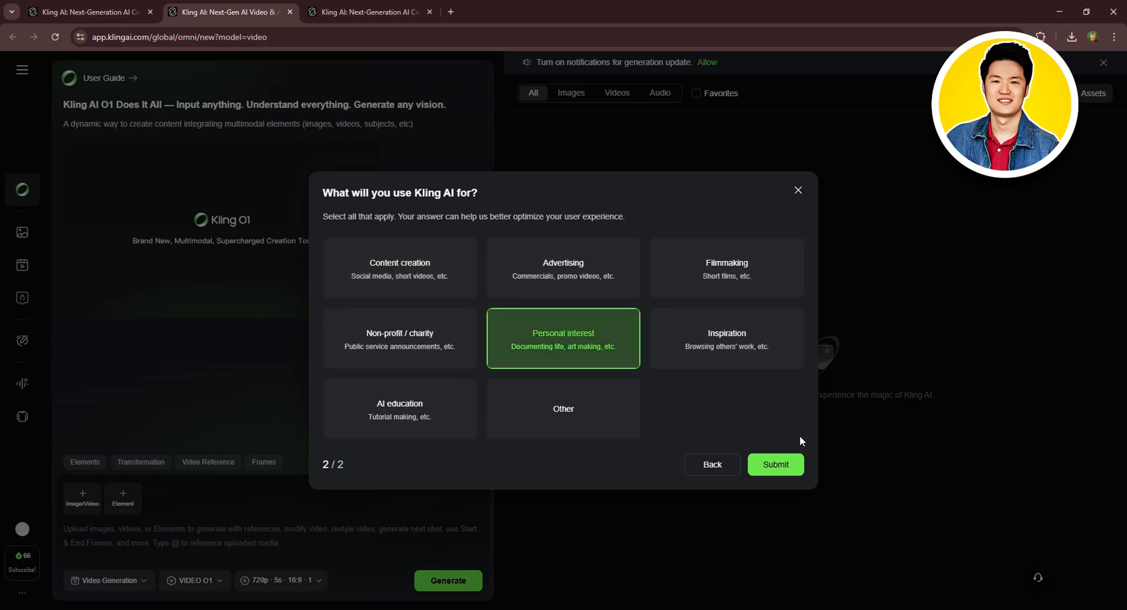
left_click(782, 465)
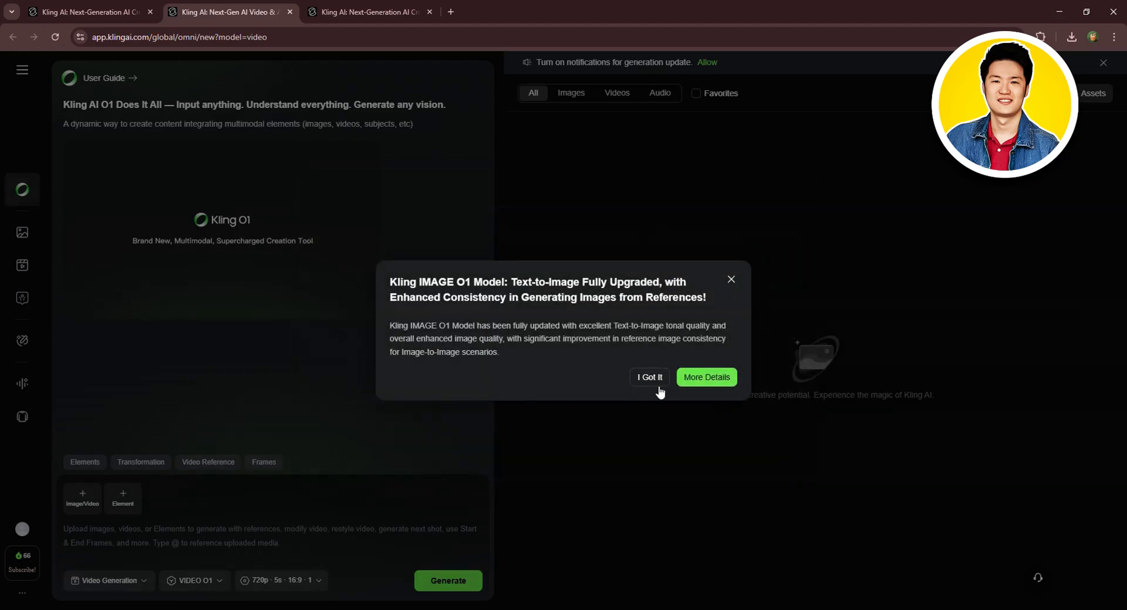
left_click(652, 378)
left_click(1023, 233)
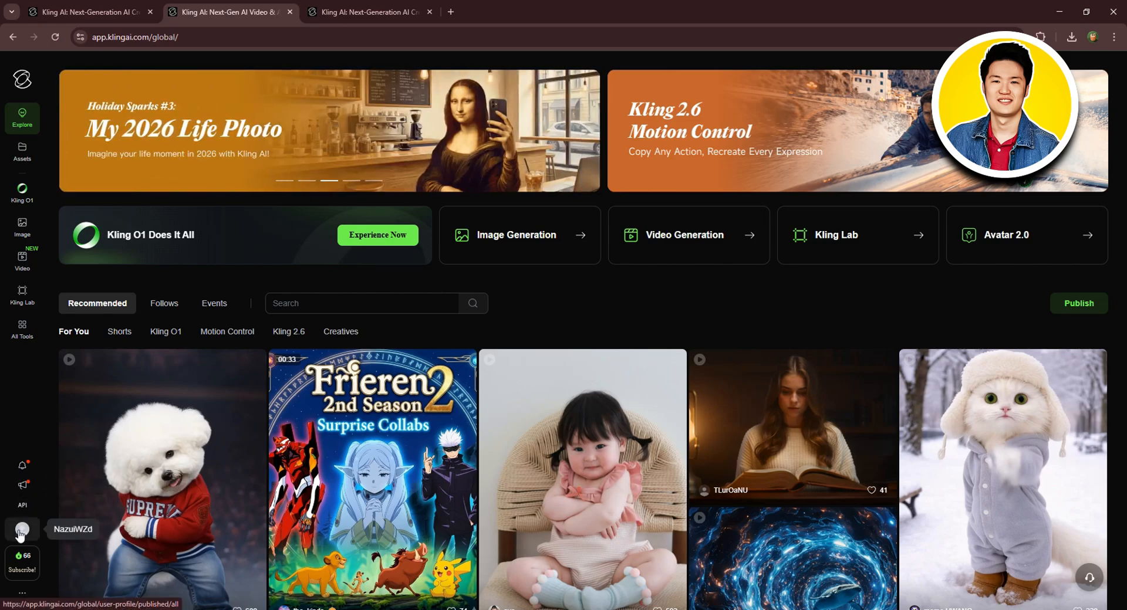
- View the user profile page and the extra options menu of the sidebar
left_click(22, 530)
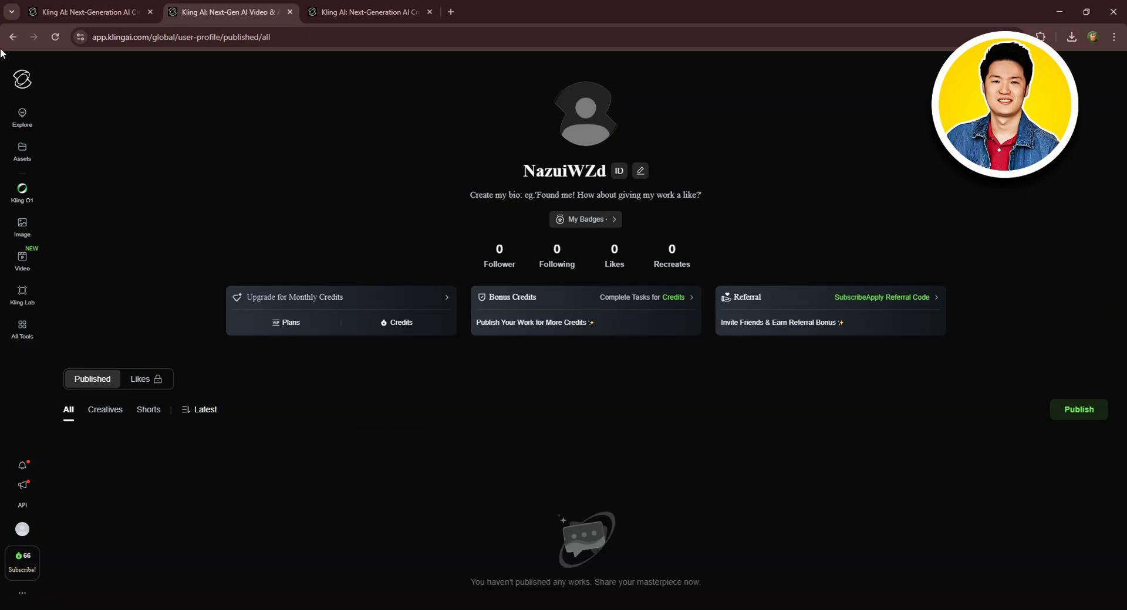
left_click(11, 38)
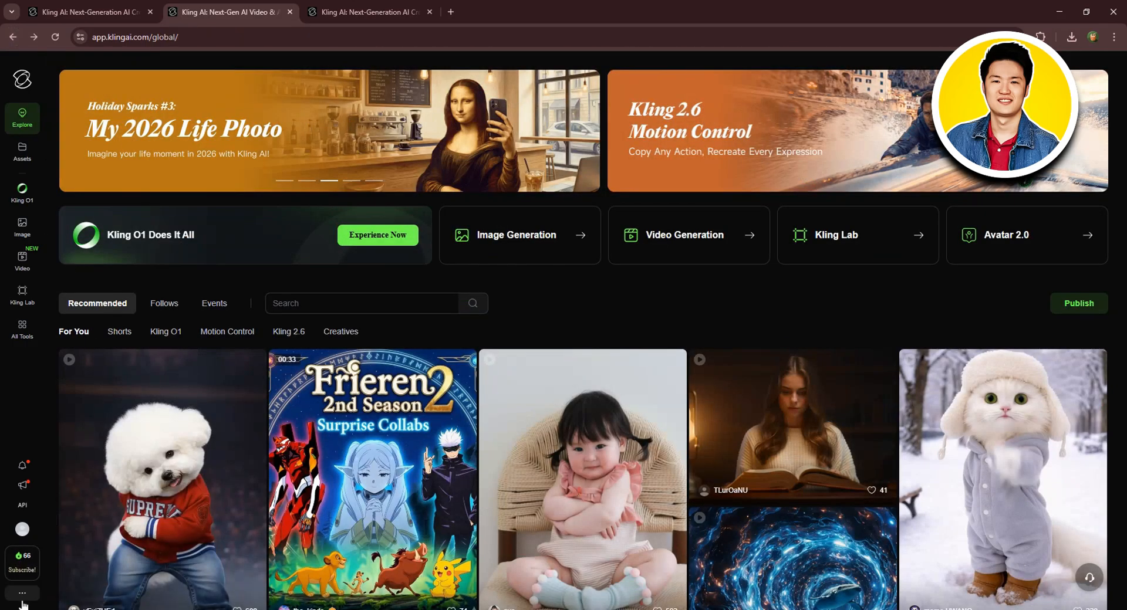
left_click(22, 593)
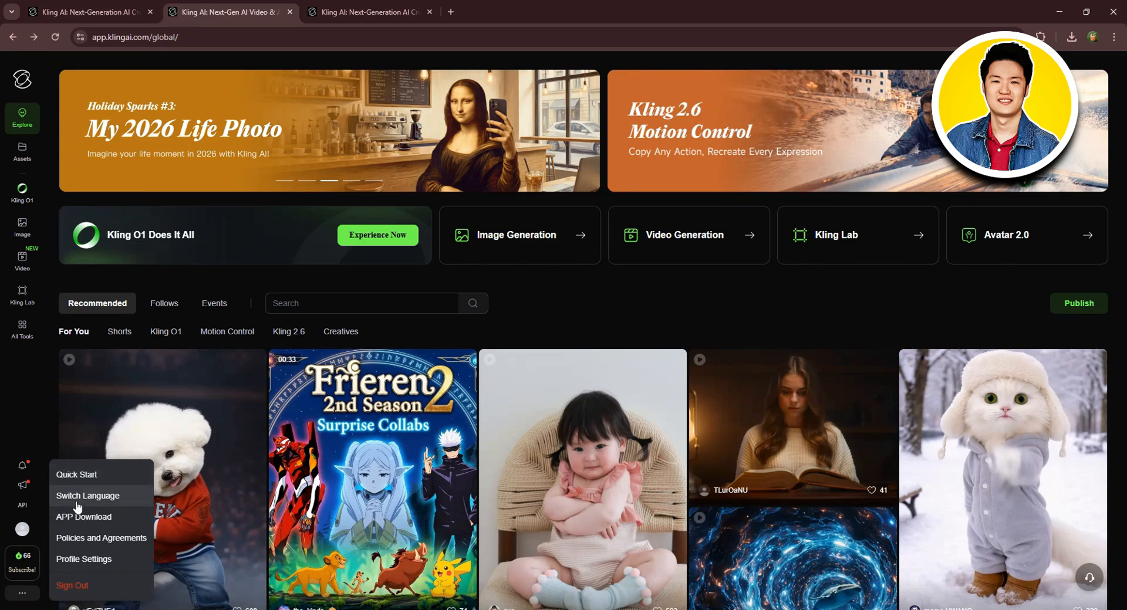
mouse_move(106, 498)
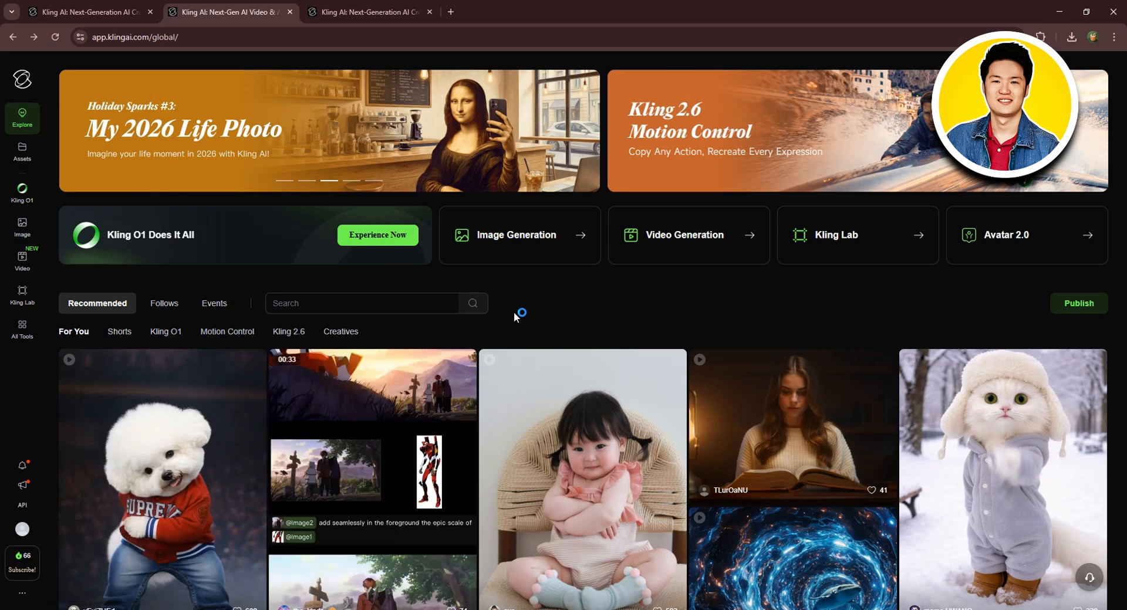
- Browse the Explore feed through the Shorts, Kling O1, Motion Control, Kling 2.6 and Creatives categories
scroll(335, 358, "down", 4)
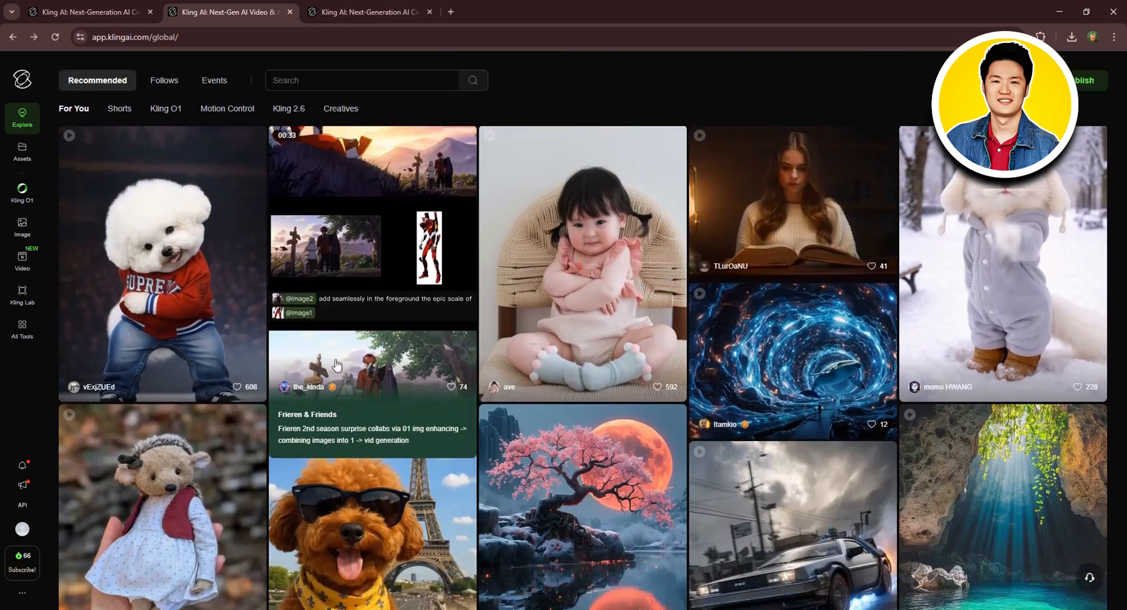
scroll(117, 157, "up", 1)
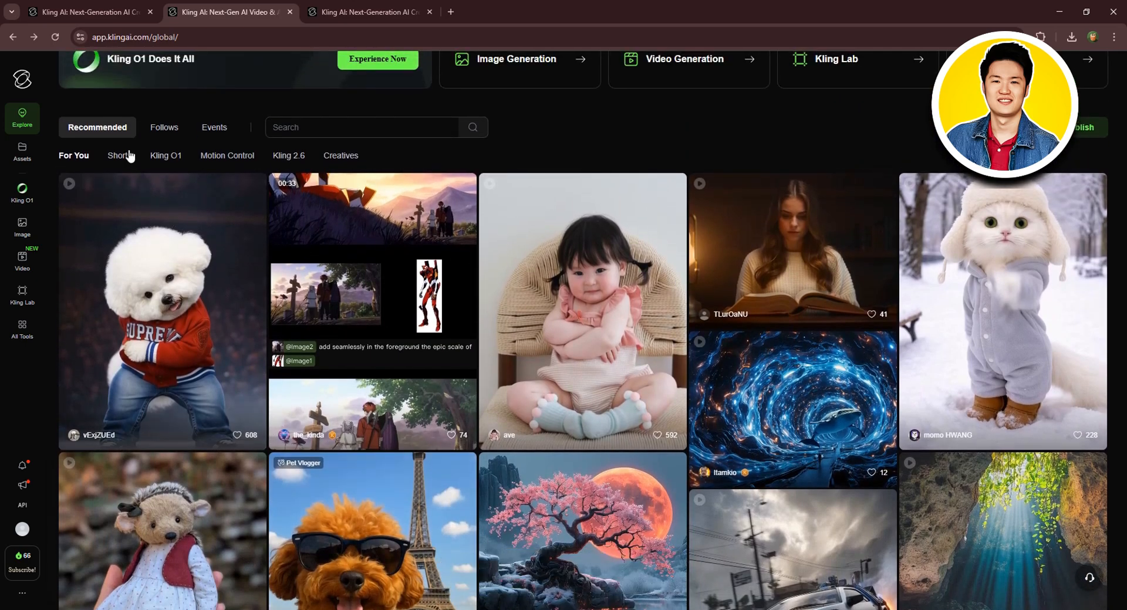
left_click(125, 157)
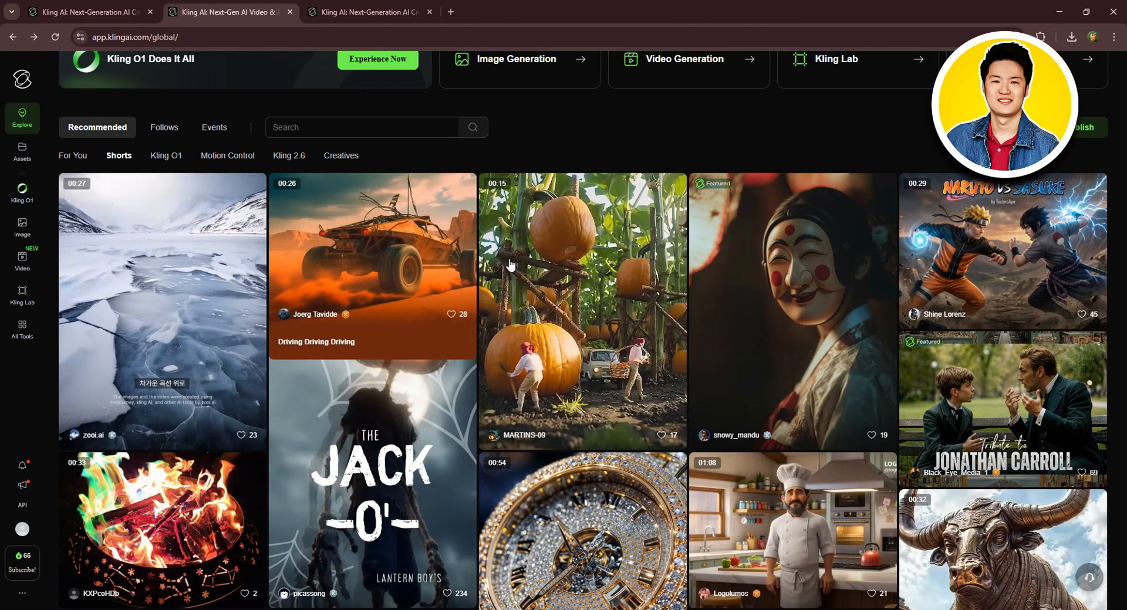
left_click(159, 156)
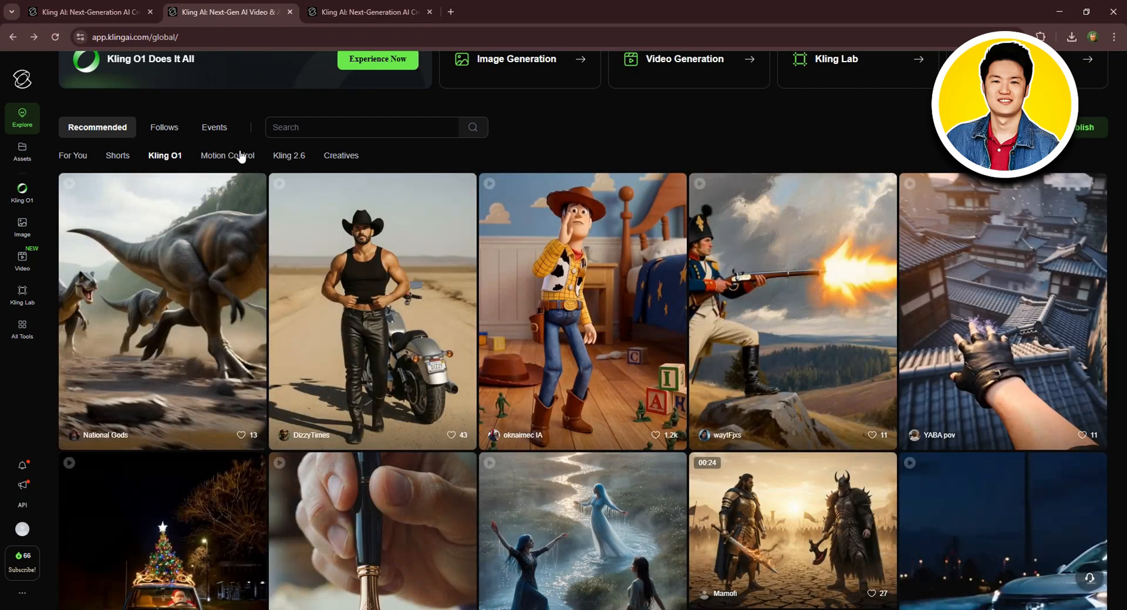
left_click(240, 156)
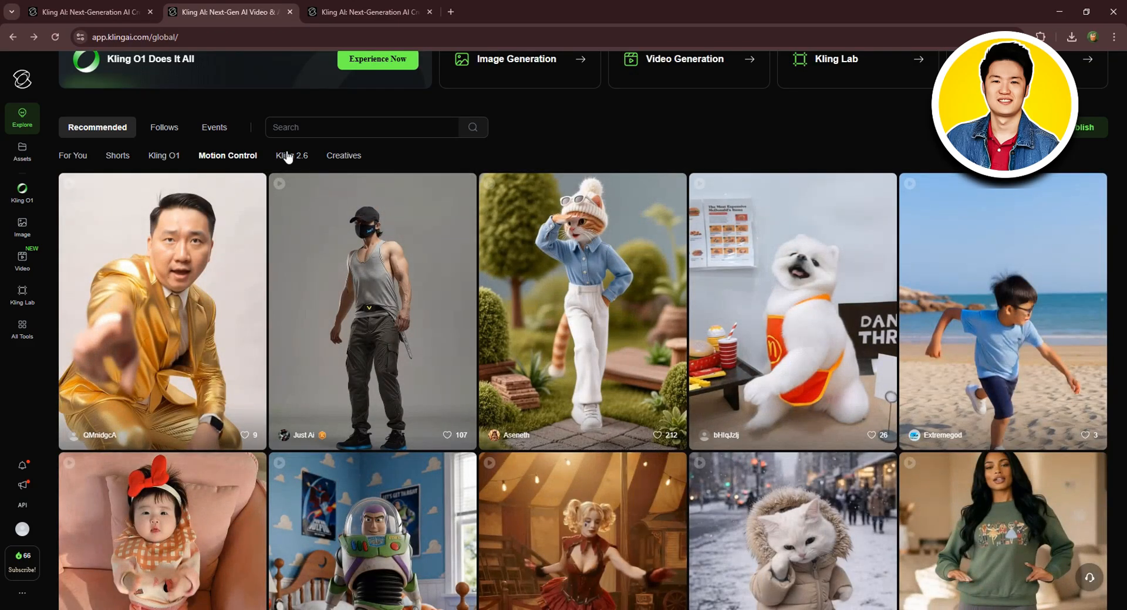
left_click(287, 156)
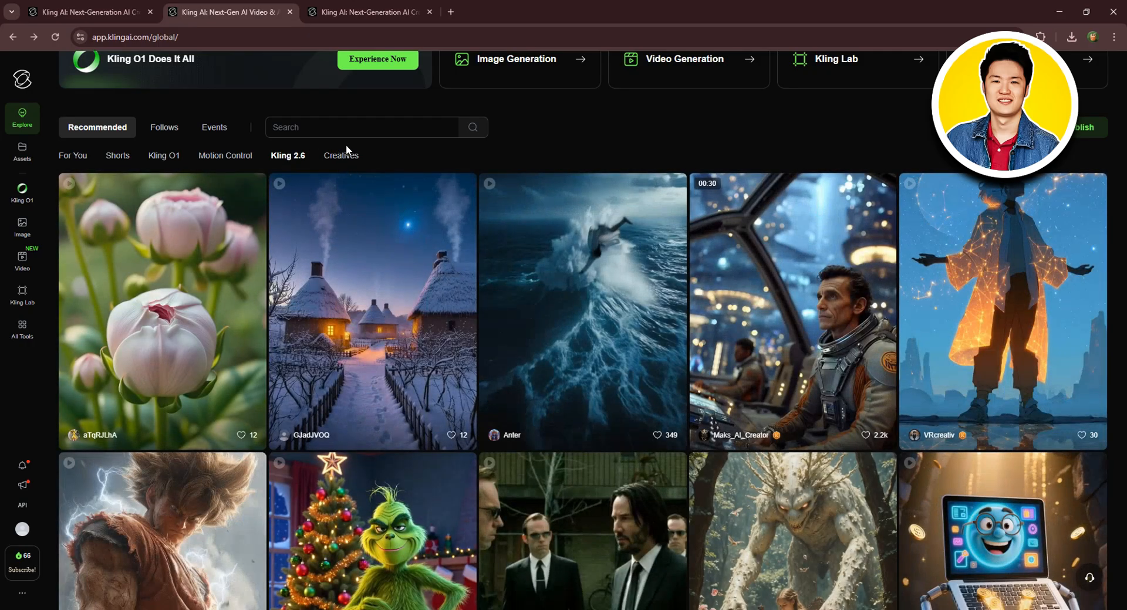
left_click(335, 157)
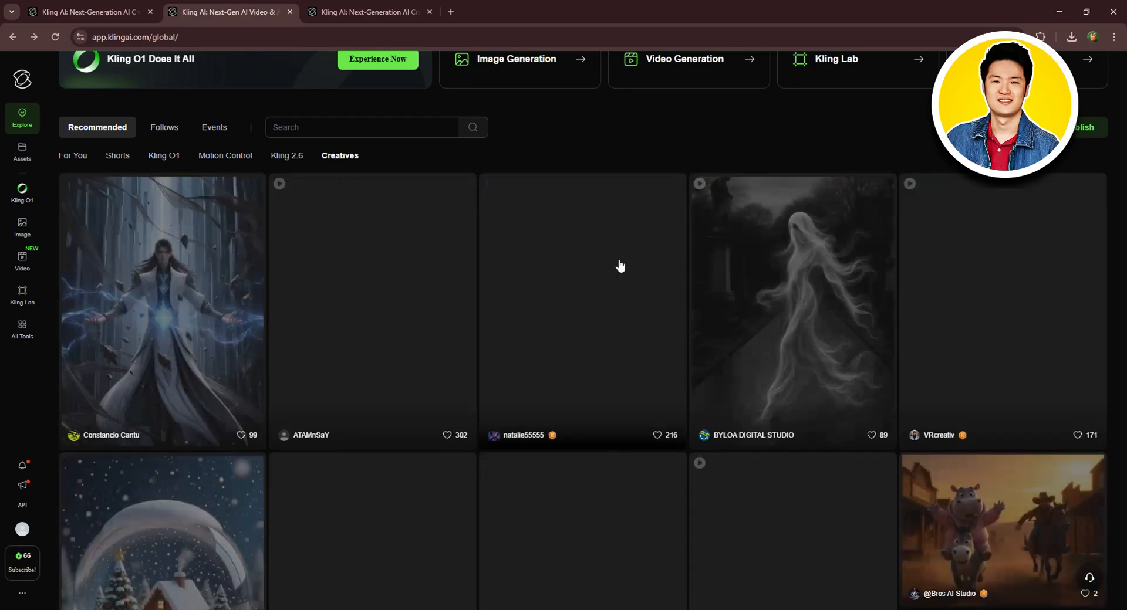
scroll(607, 278, "down", 1)
scroll(607, 278, "down", 6)
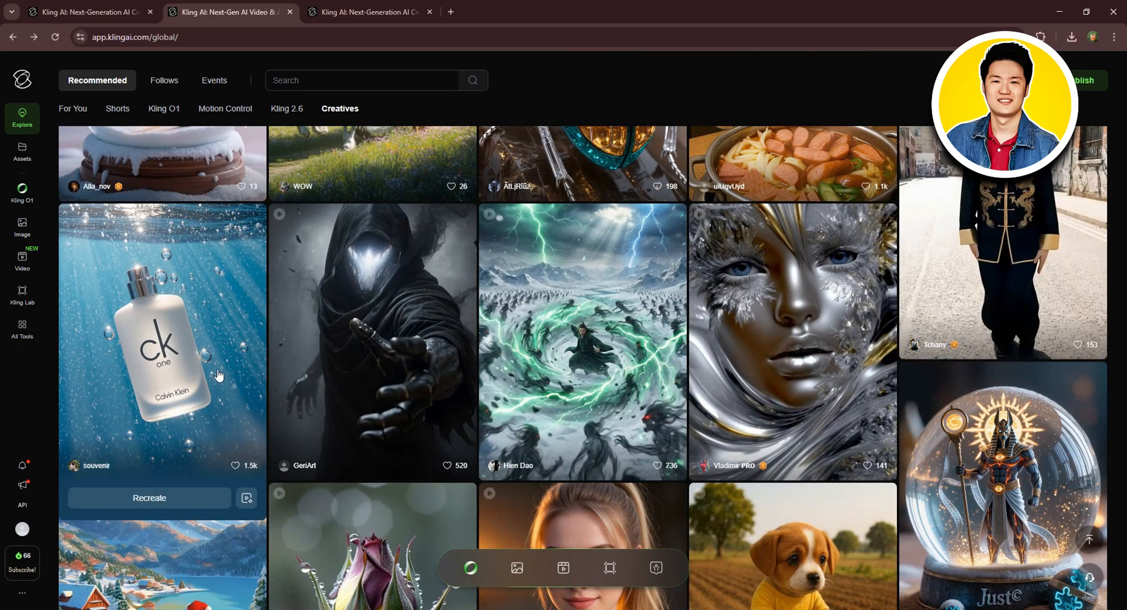
scroll(218, 376, "up", 7)
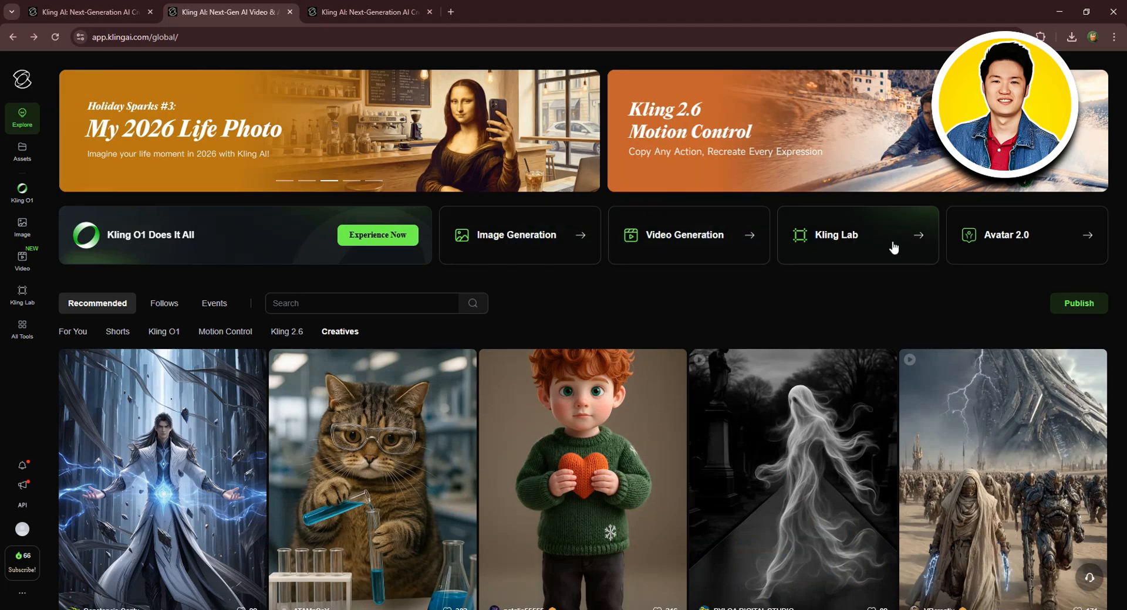
- Open Image Generation and look through the Text to Image, Image Reference and Restyle modes and the model list
left_click(541, 239)
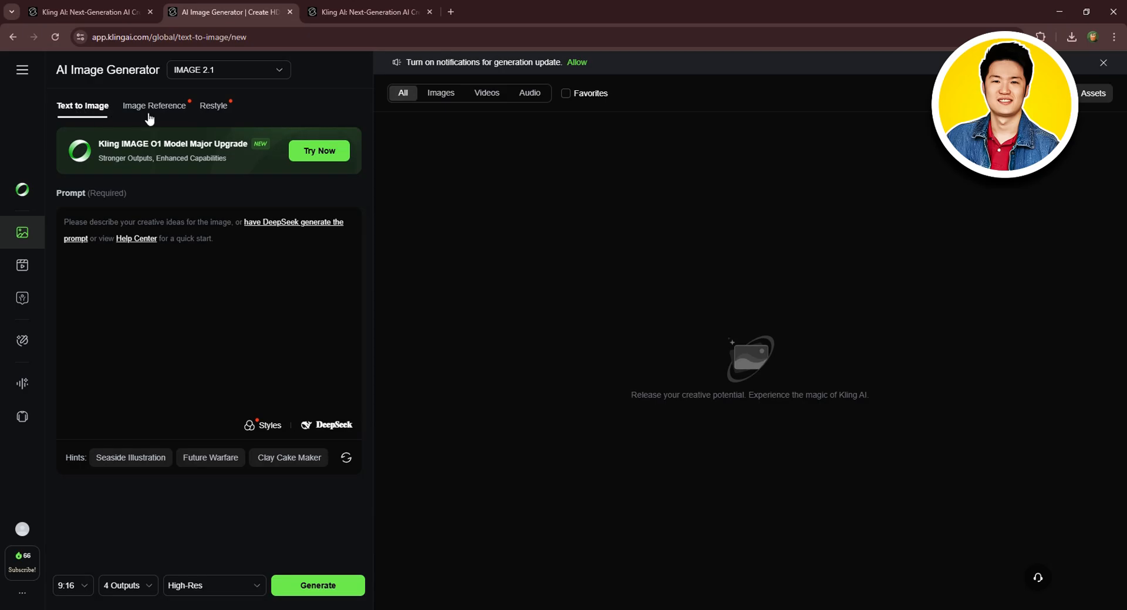
left_click(150, 118)
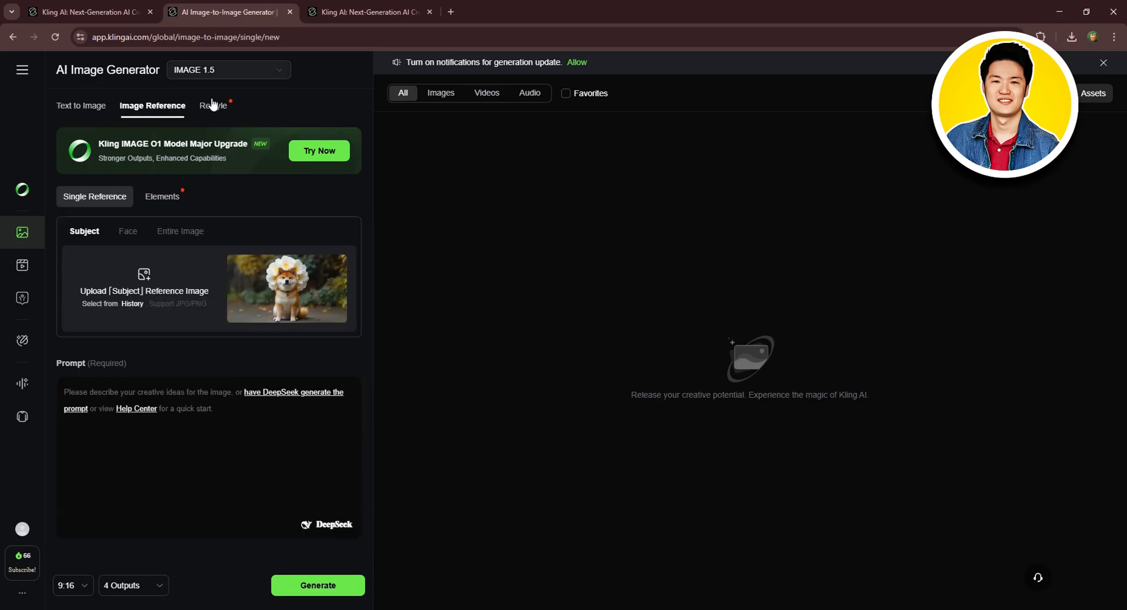
left_click(212, 105)
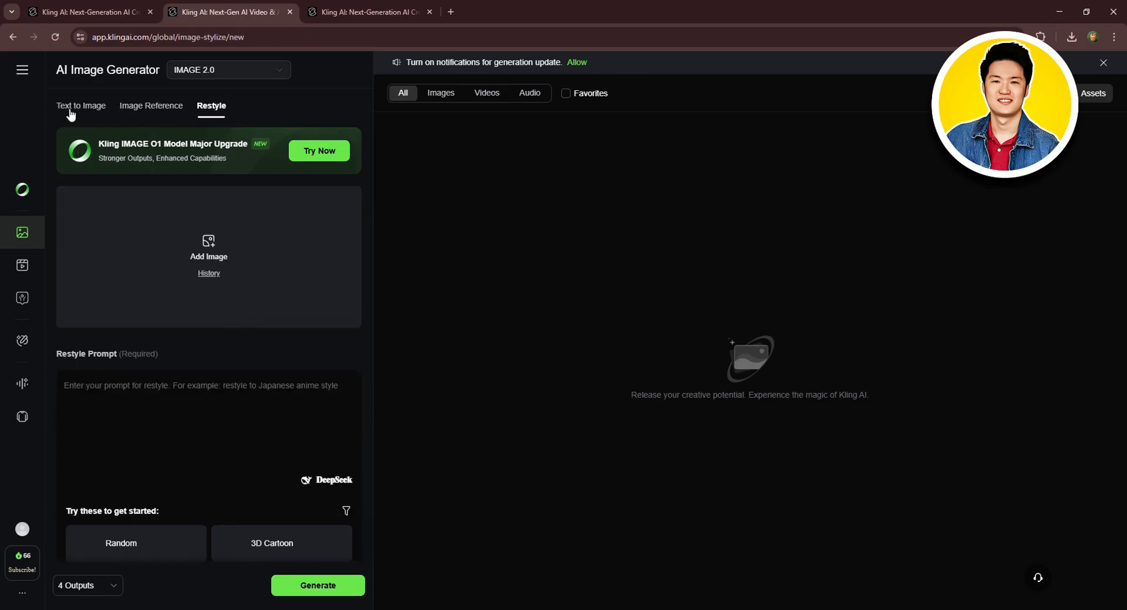
left_click(71, 114)
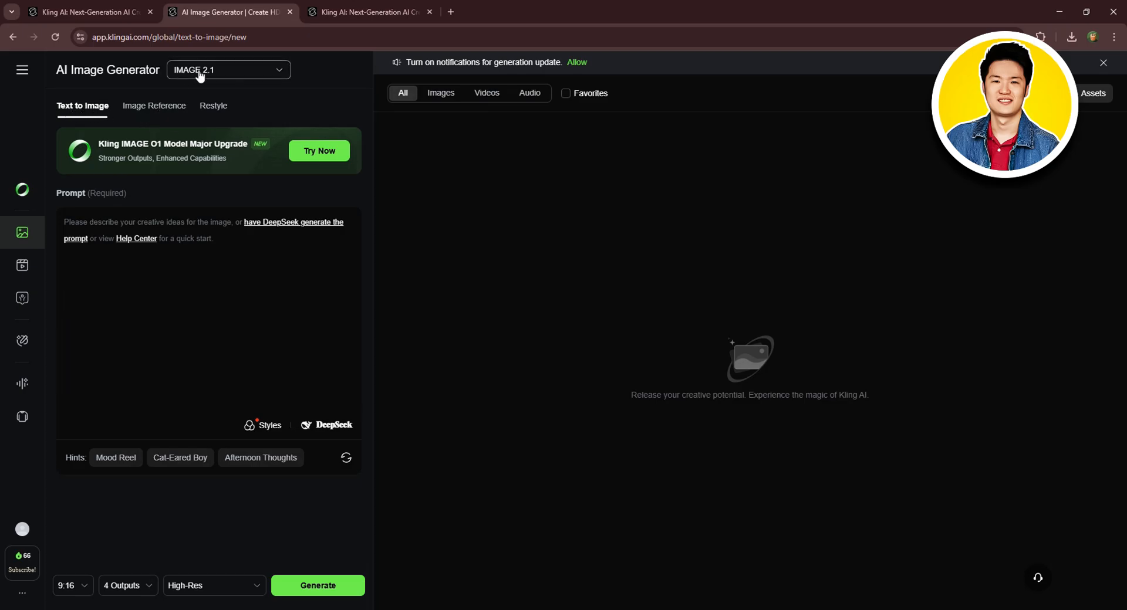
left_click(201, 75)
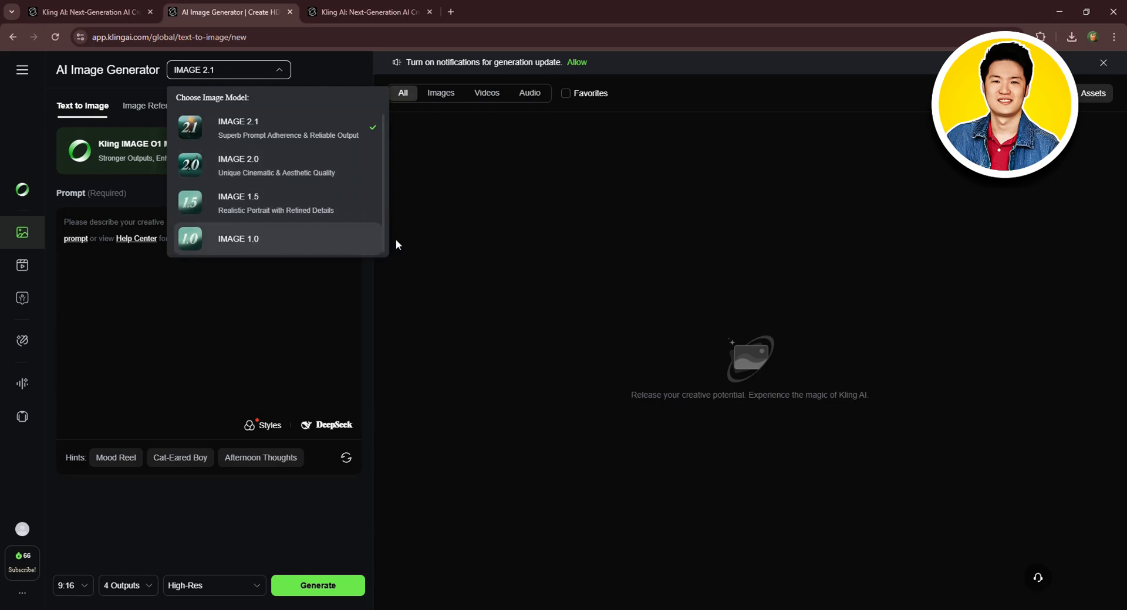
left_click(68, 249)
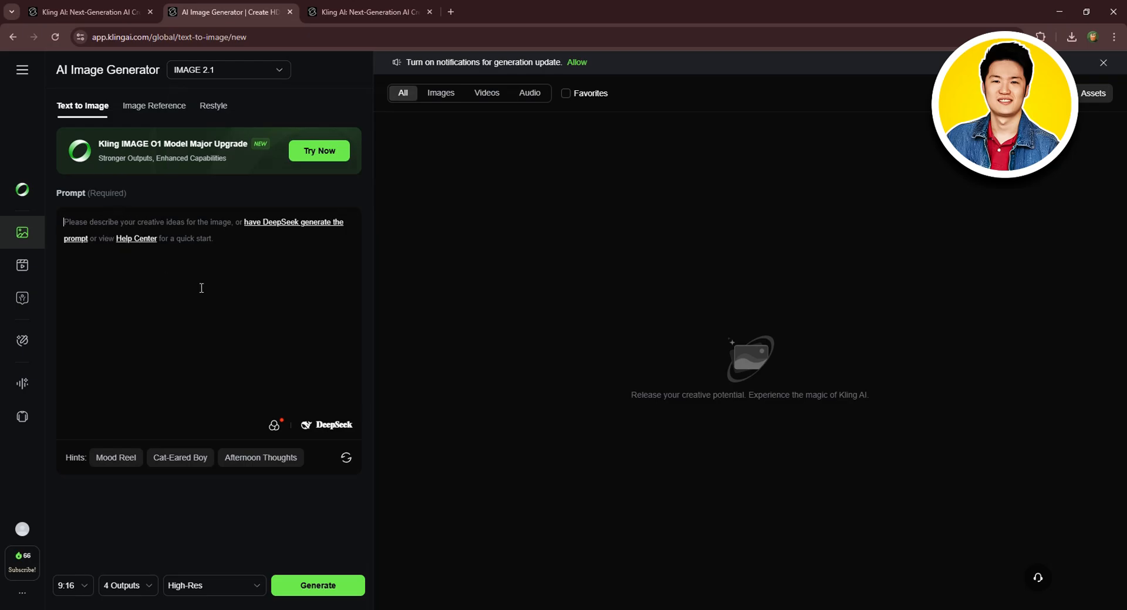
- Copy the countryside cow text-to-image prompt with Cinematic Video Style from Notepad and paste it into the prompt box
key("alt+Tab")
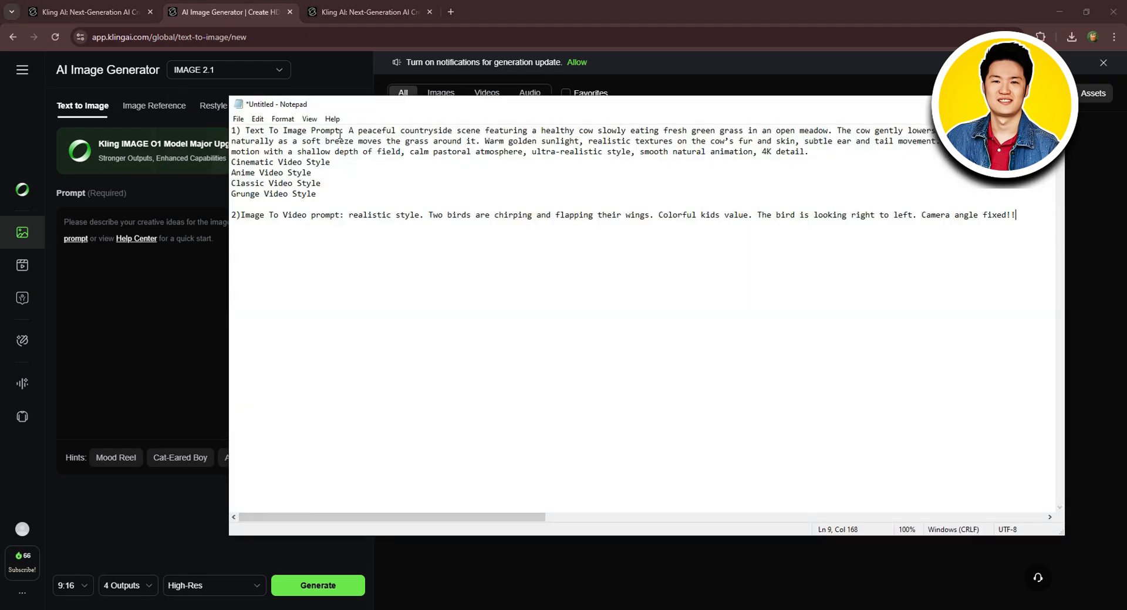
left_click_drag(349, 131, 348, 158)
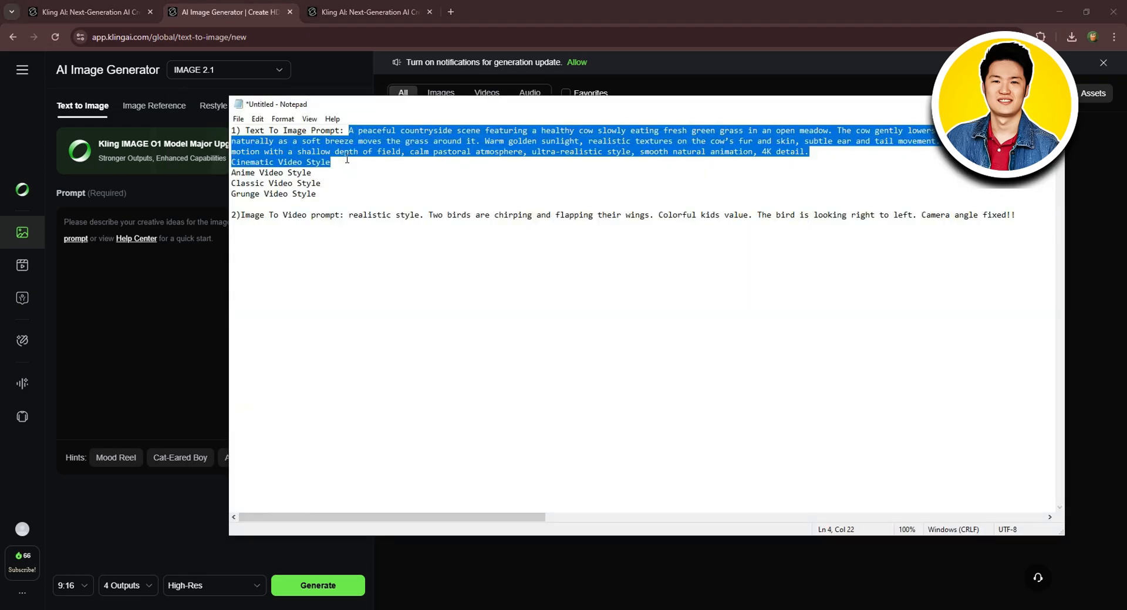
left_click(105, 221)
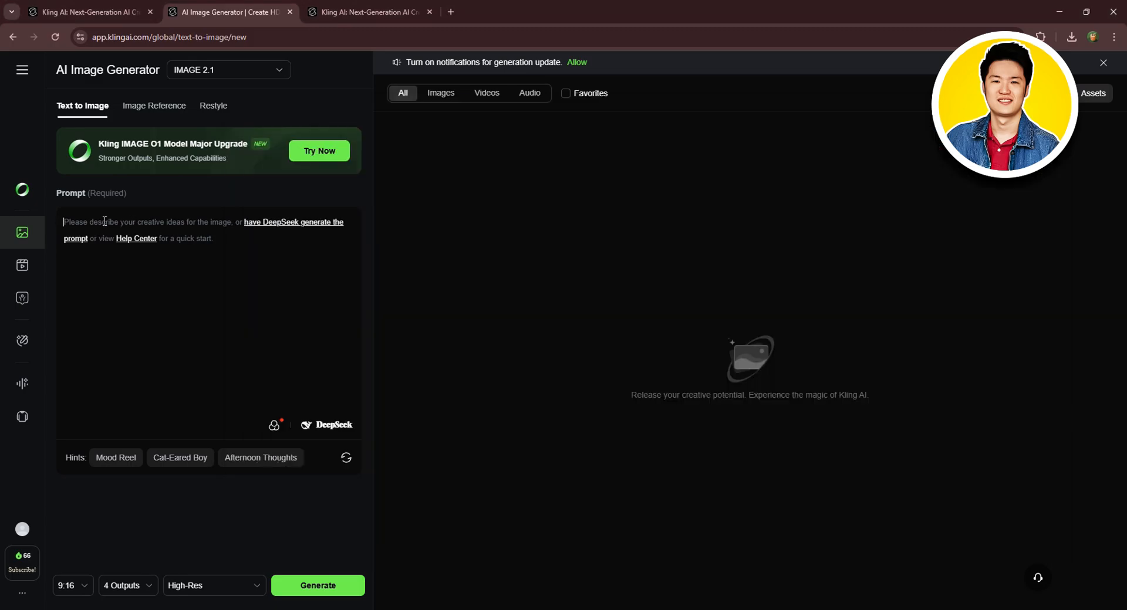
type("A peaceful countryside scene featuring a healthy cow slowly eating fresh green grass in an open meadow. The cow gently lowers its head, chewing naturally as a soft breeze moves the grass around it. Warm golden sunlight, realistic textures on the cow’s fur and skin, subtle ear and tail movement. Cinematic camera motion with a shallow depth of field, calm pastoral atmosphere, ultra-realistic style, smooth natural animation, 4K detail.Cinematic Video Style")
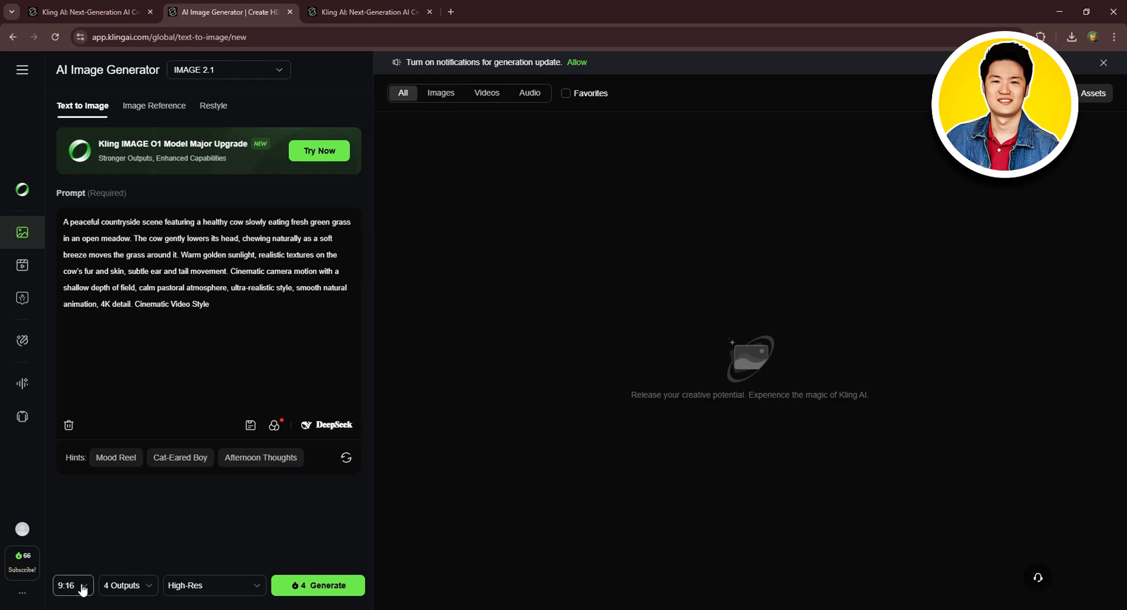
- Set the aspect ratio to 16:9, outputs to 2 Outputs and quality to High-Res, and generate the images
left_click(81, 587)
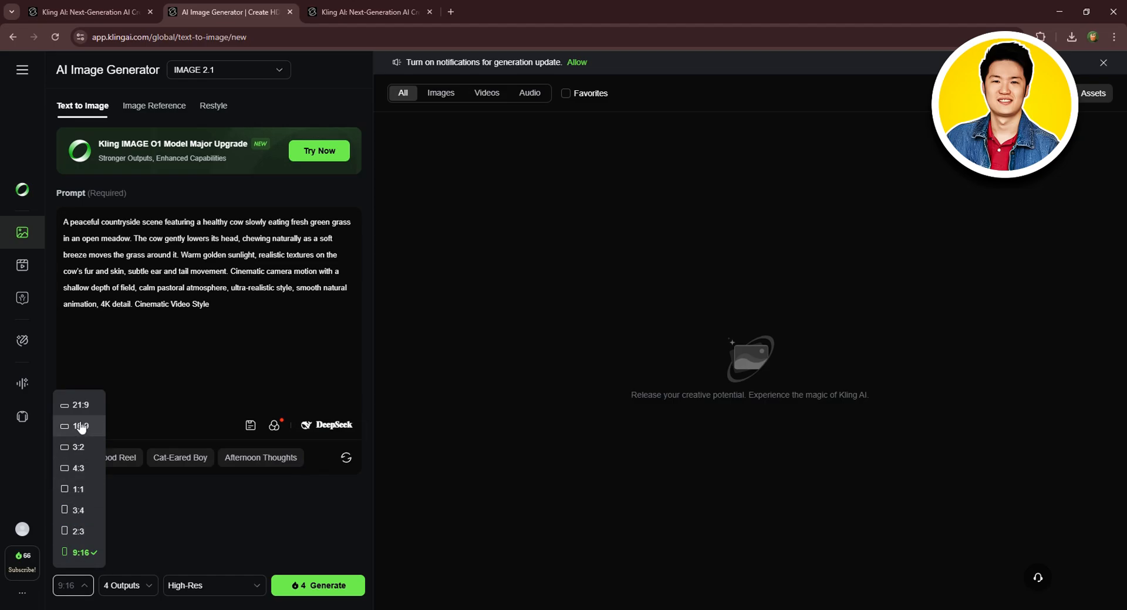
left_click(81, 427)
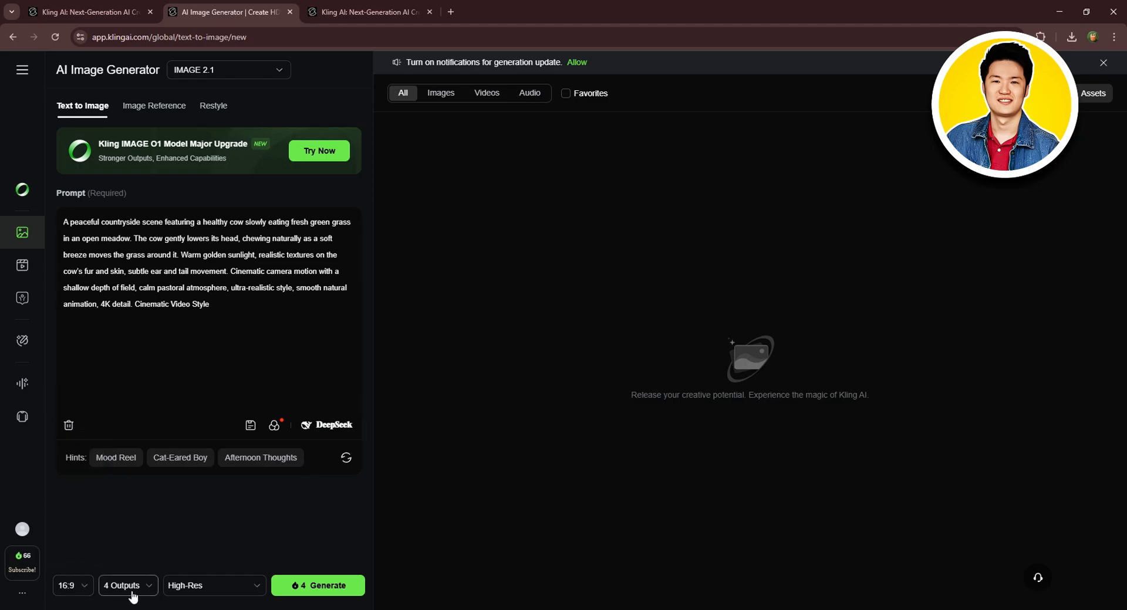
left_click(130, 586)
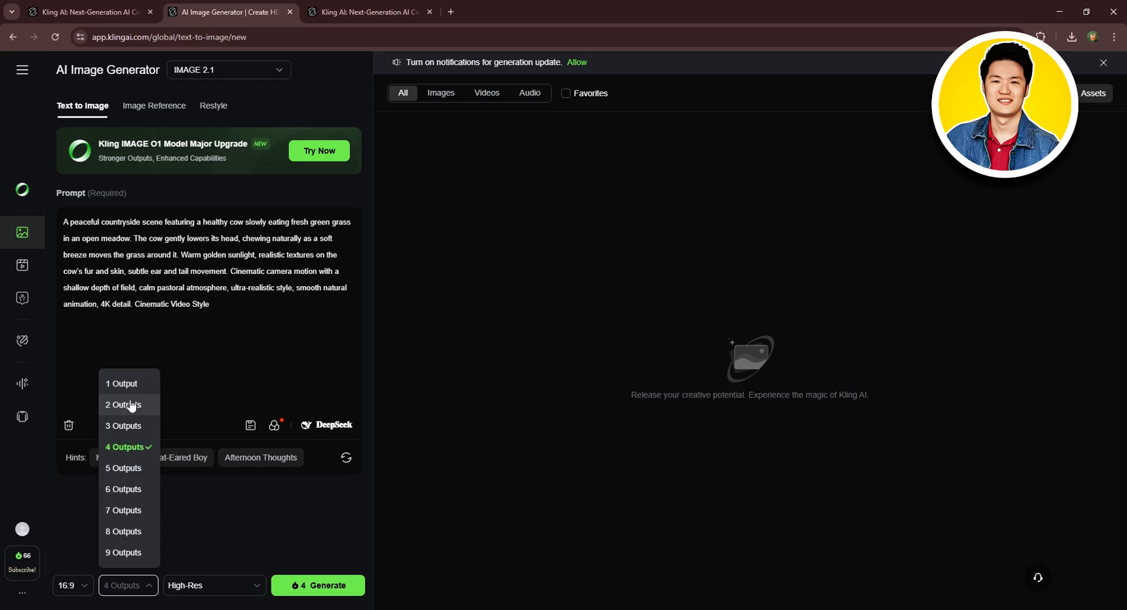
left_click(130, 406)
left_click(234, 585)
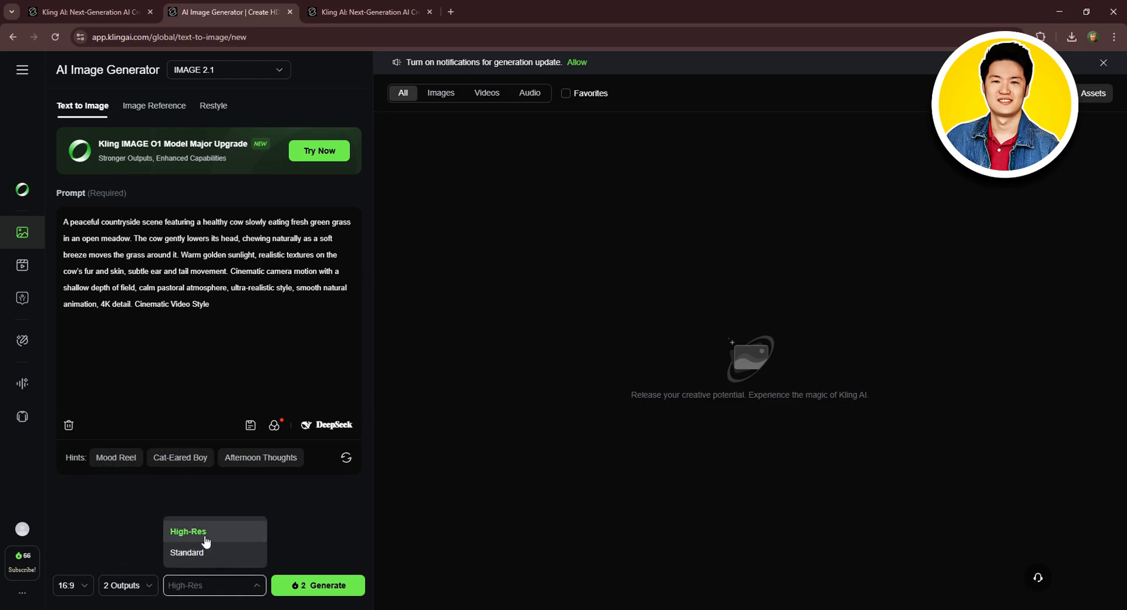
left_click(289, 557)
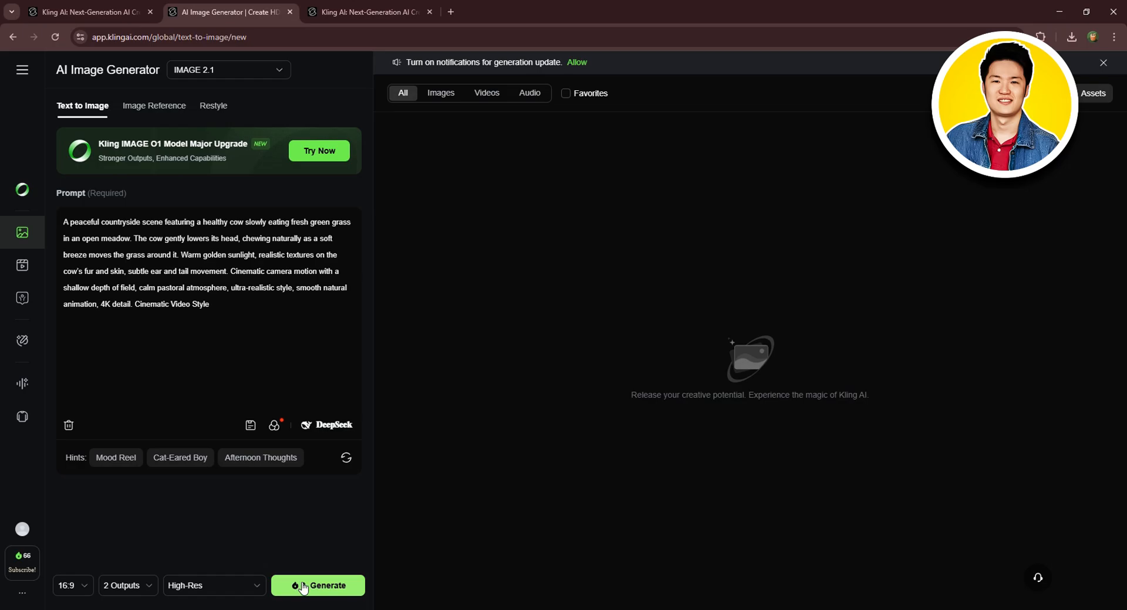
left_click(309, 588)
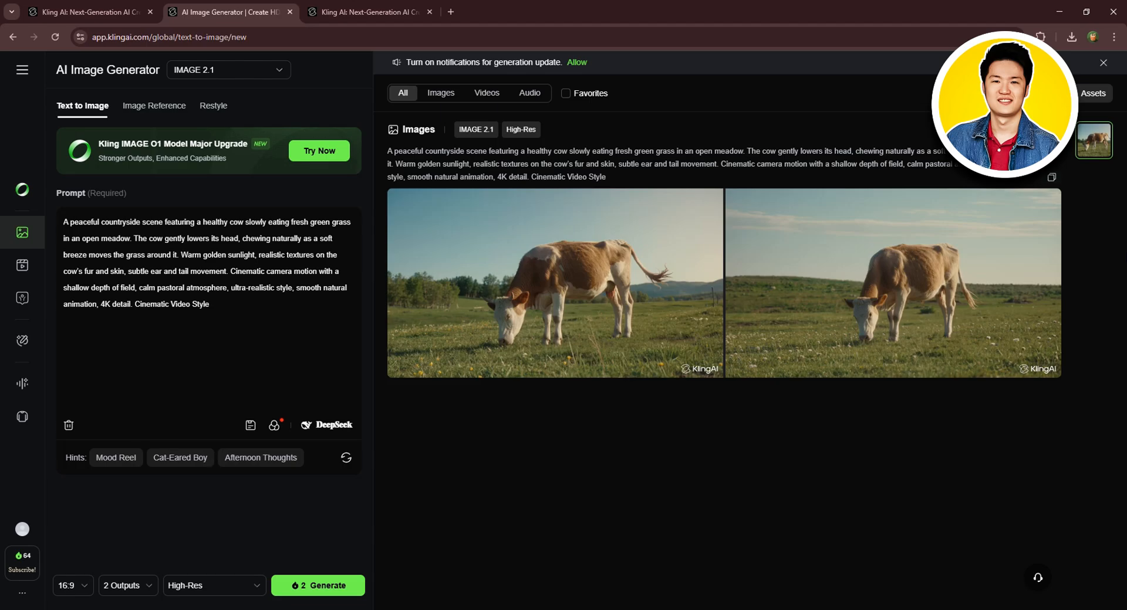
- Open the Expand dialog for the first cow image and try its aspect ratio presets, then close it
mouse_move(603, 285)
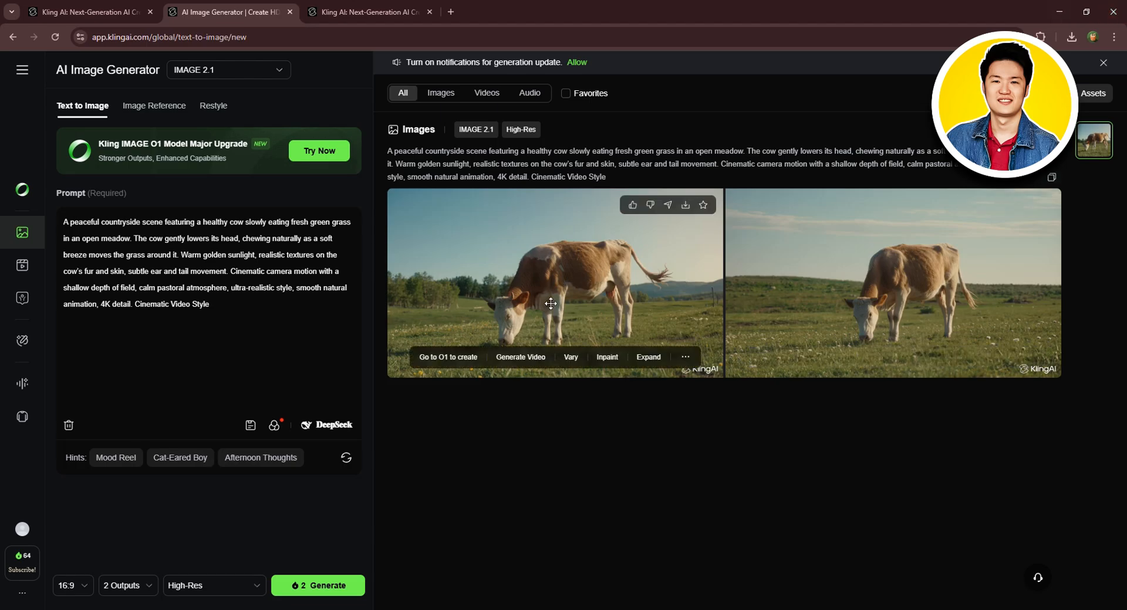
mouse_move(884, 281)
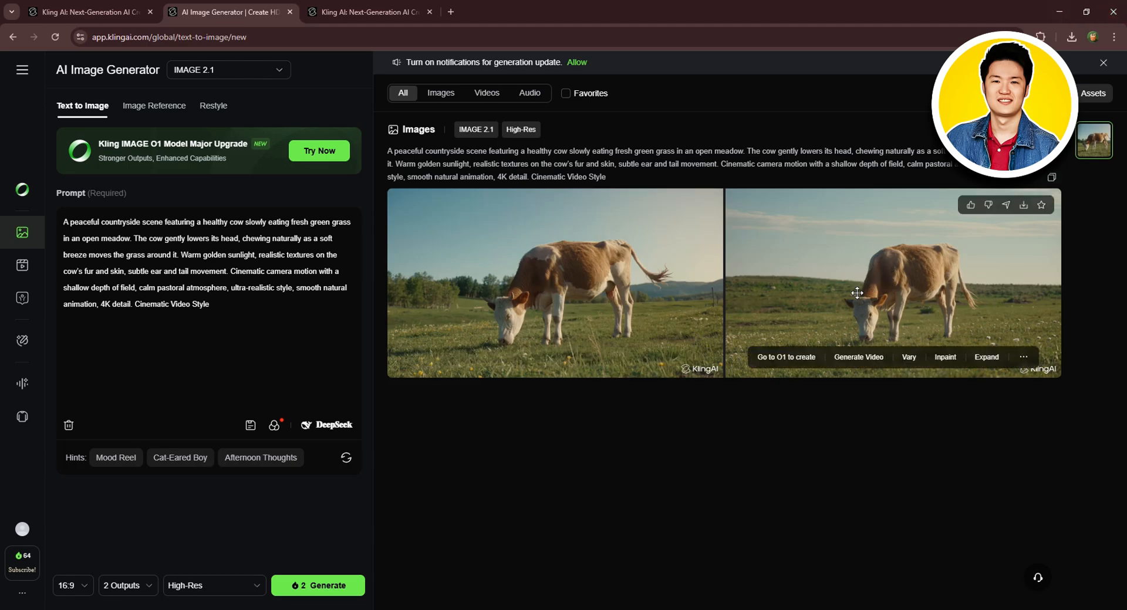
mouse_move(465, 365)
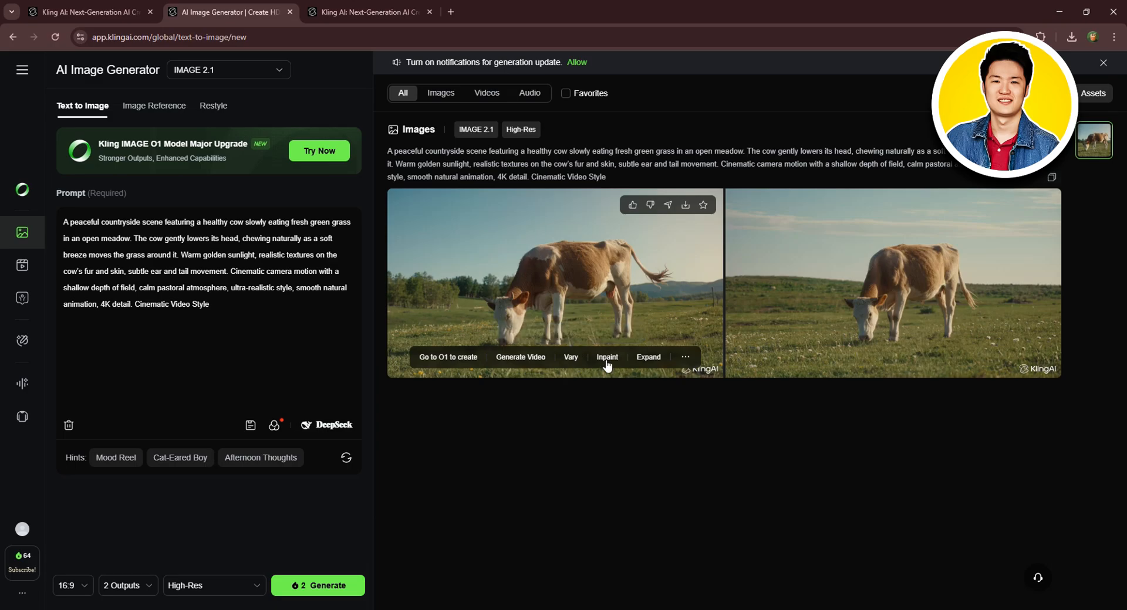
left_click(648, 357)
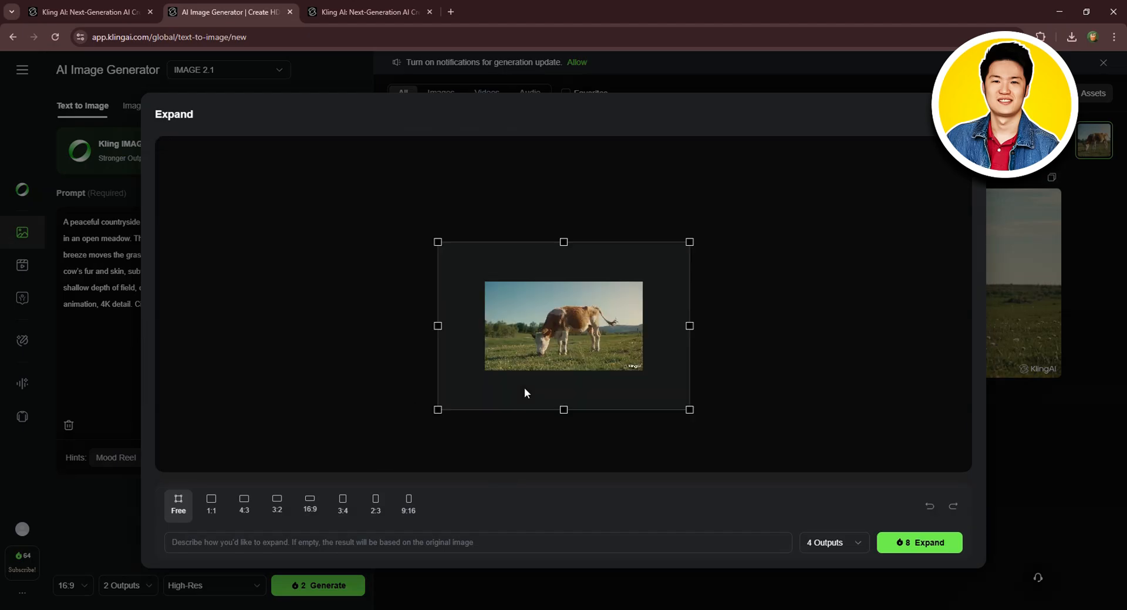
left_click(212, 508)
left_click(244, 505)
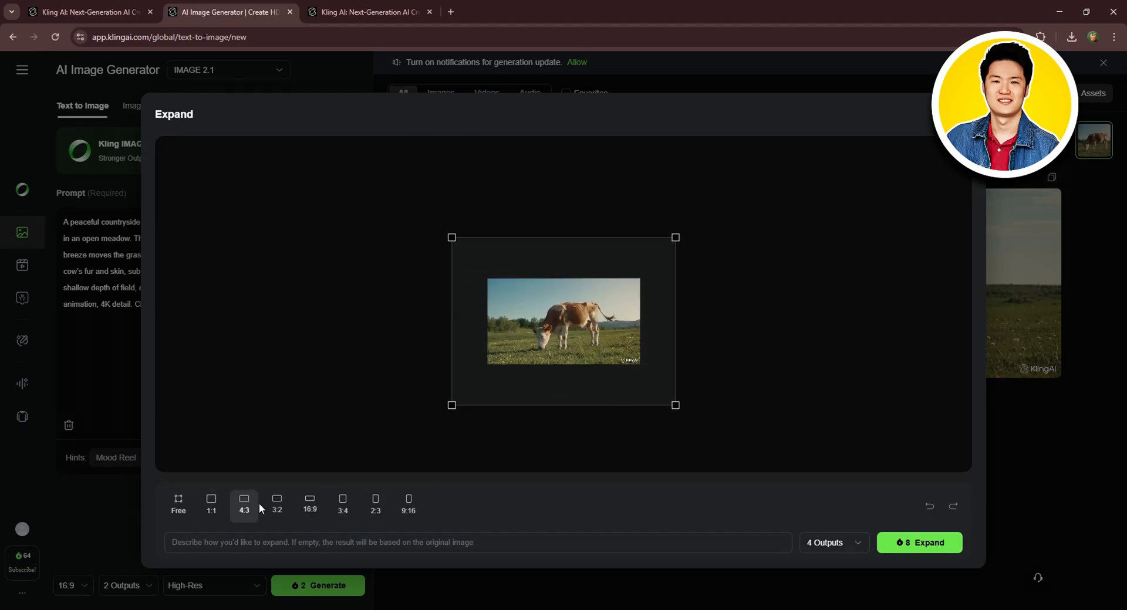
left_click(277, 505)
left_click(310, 505)
left_click(347, 509)
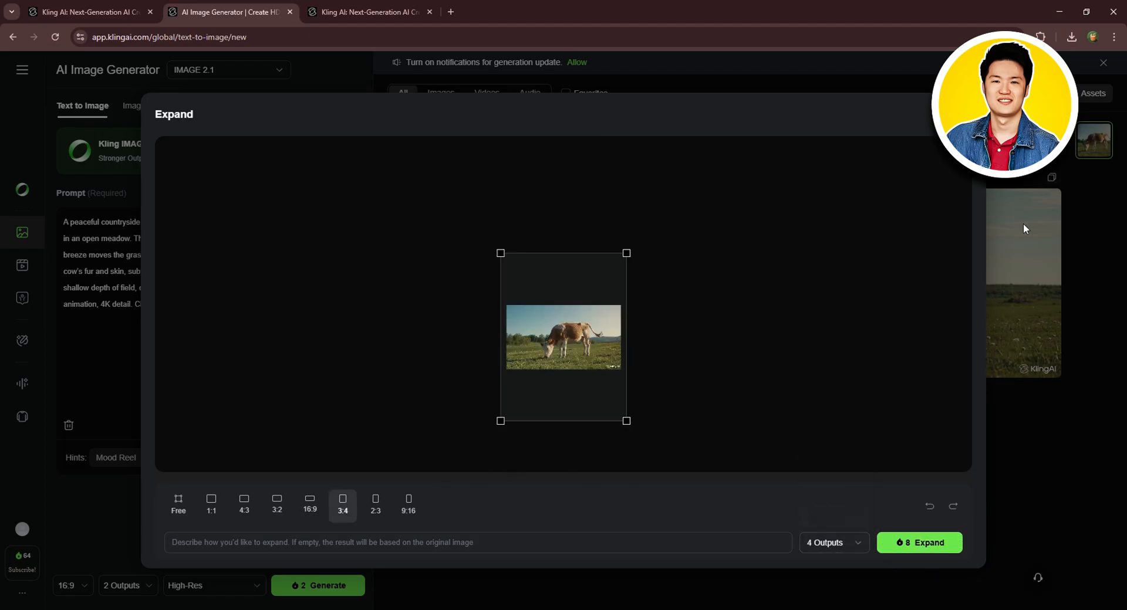
left_click(964, 114)
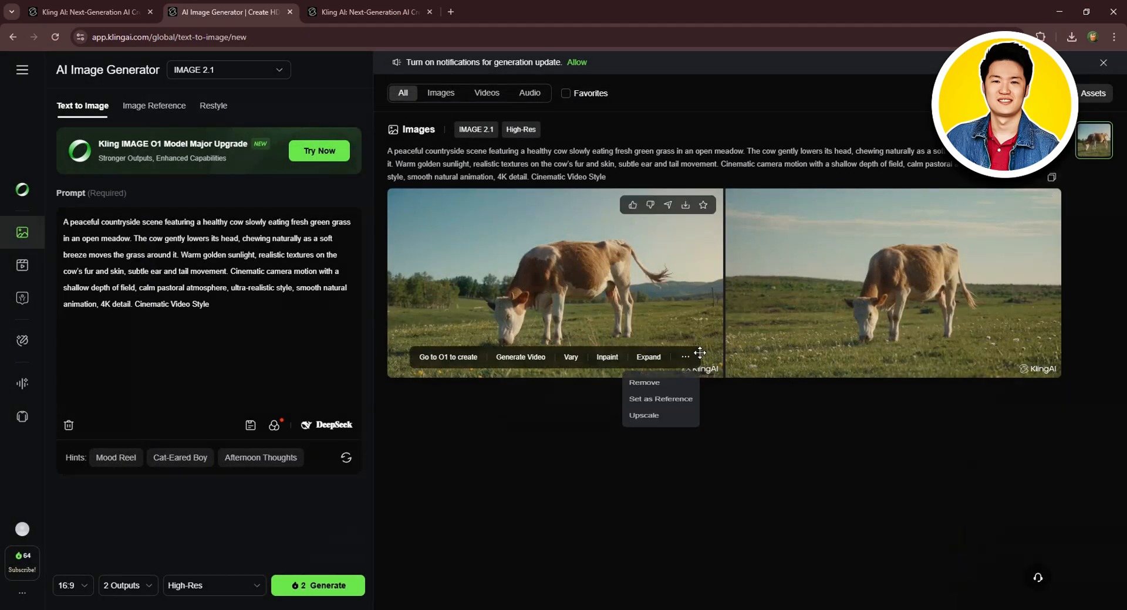
- Add the first cow image to favorites
mouse_move(685, 359)
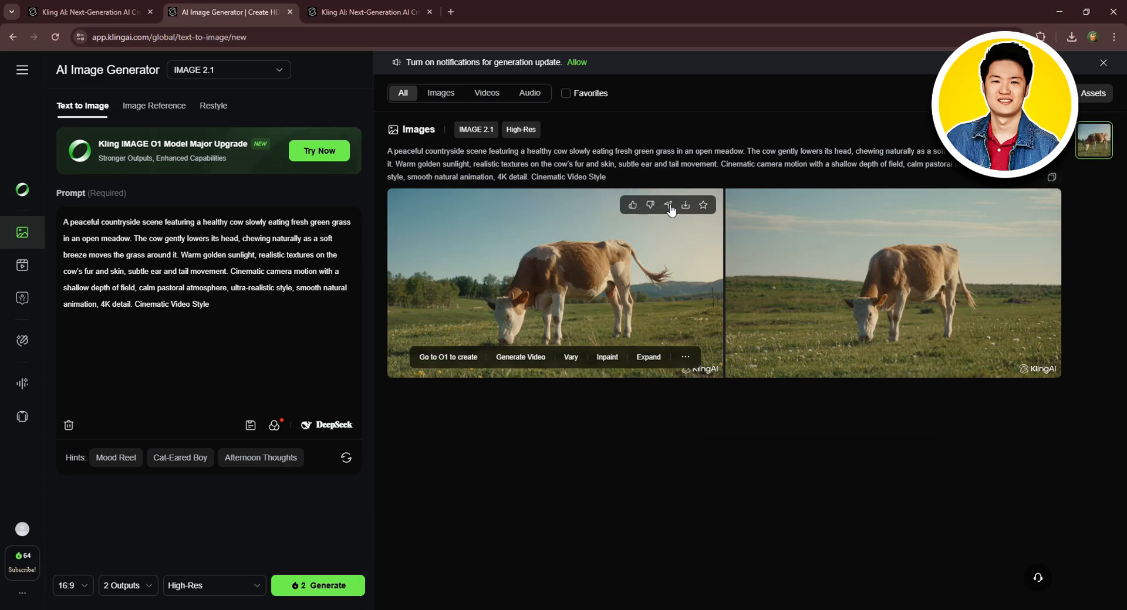
left_click(703, 206)
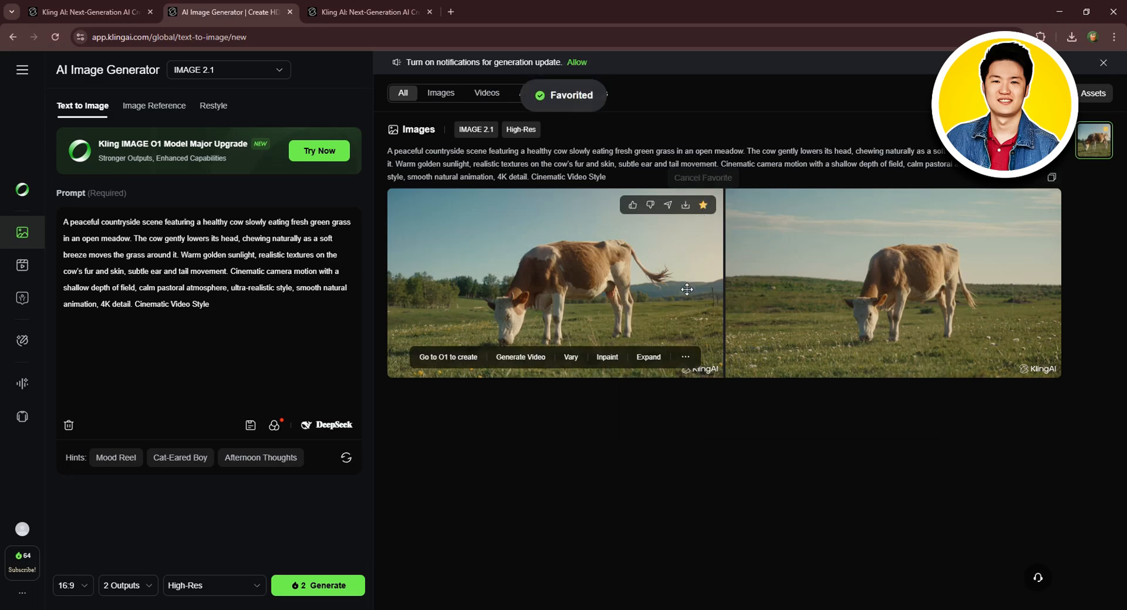
- Switch to Image Reference and look through Elements and the Single Reference Subject, Face and Entire Image modes
left_click(155, 106)
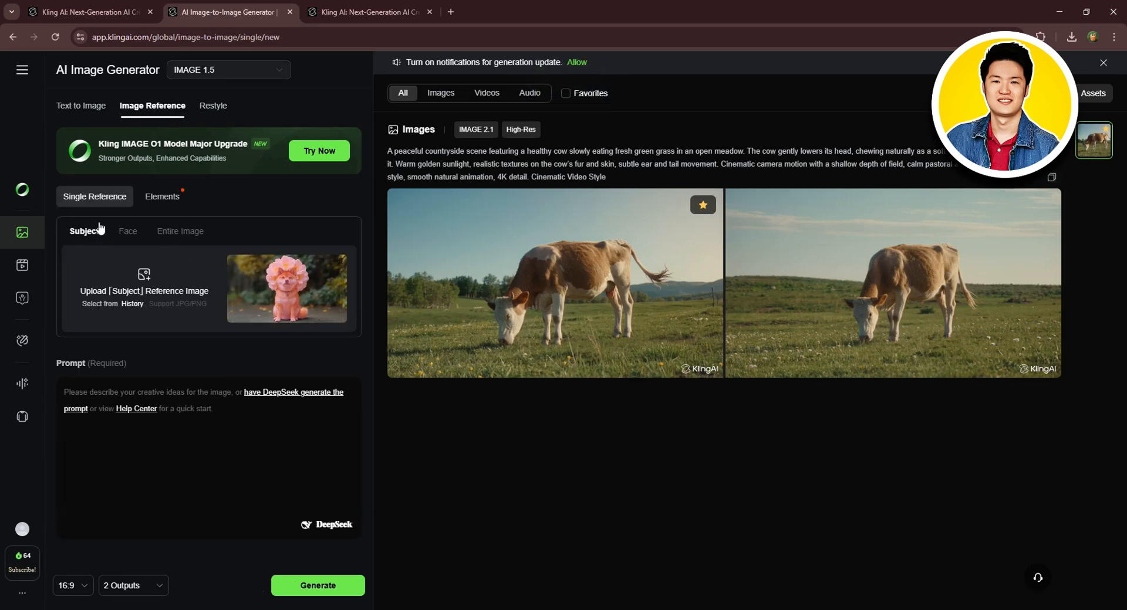
left_click(170, 198)
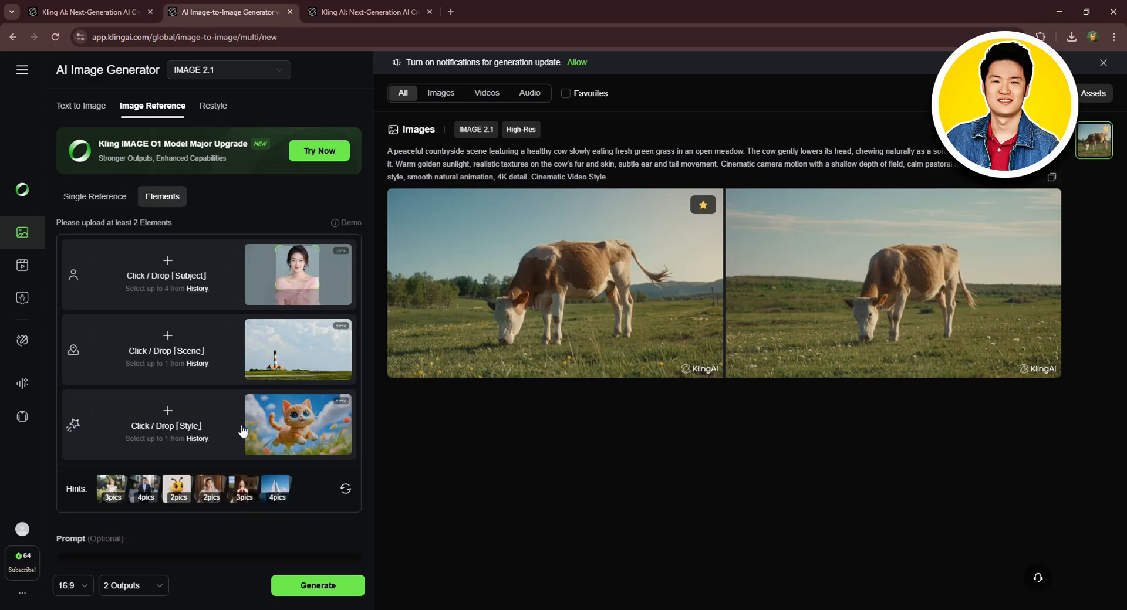
left_click(110, 199)
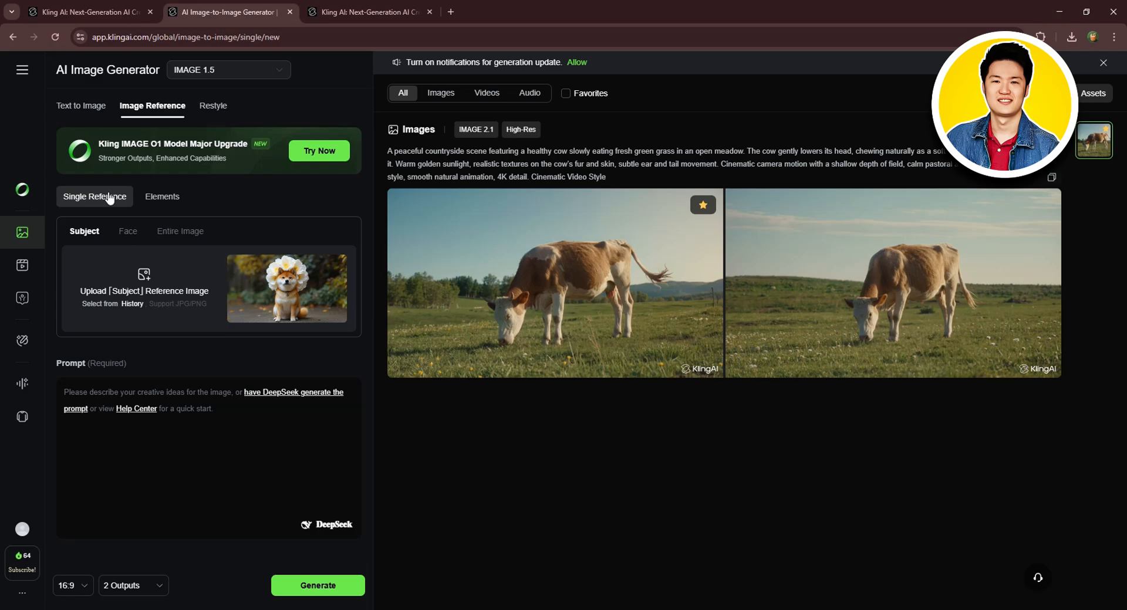
left_click(133, 236)
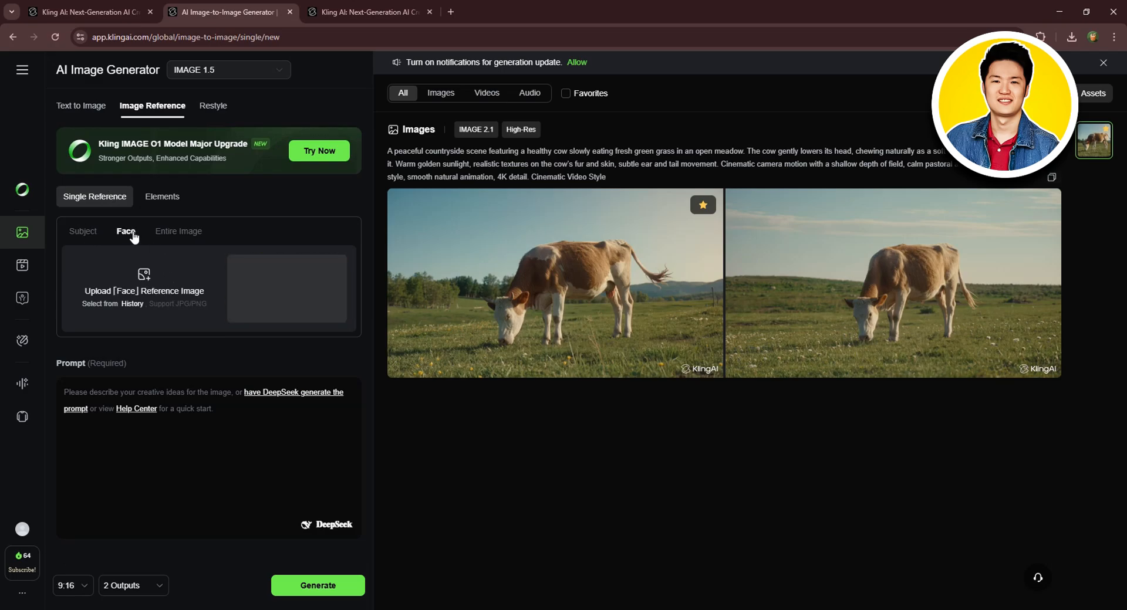
left_click(191, 234)
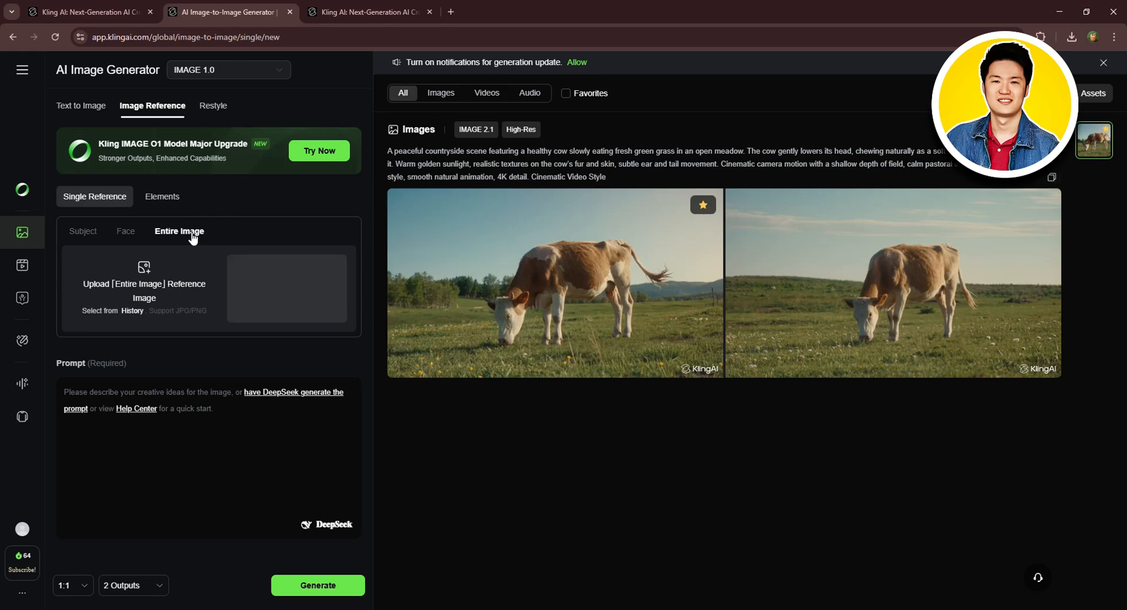
left_click(82, 231)
- Upload a cartoon boy image as the Subject reference and agree to the image reference instructions
left_click(149, 268)
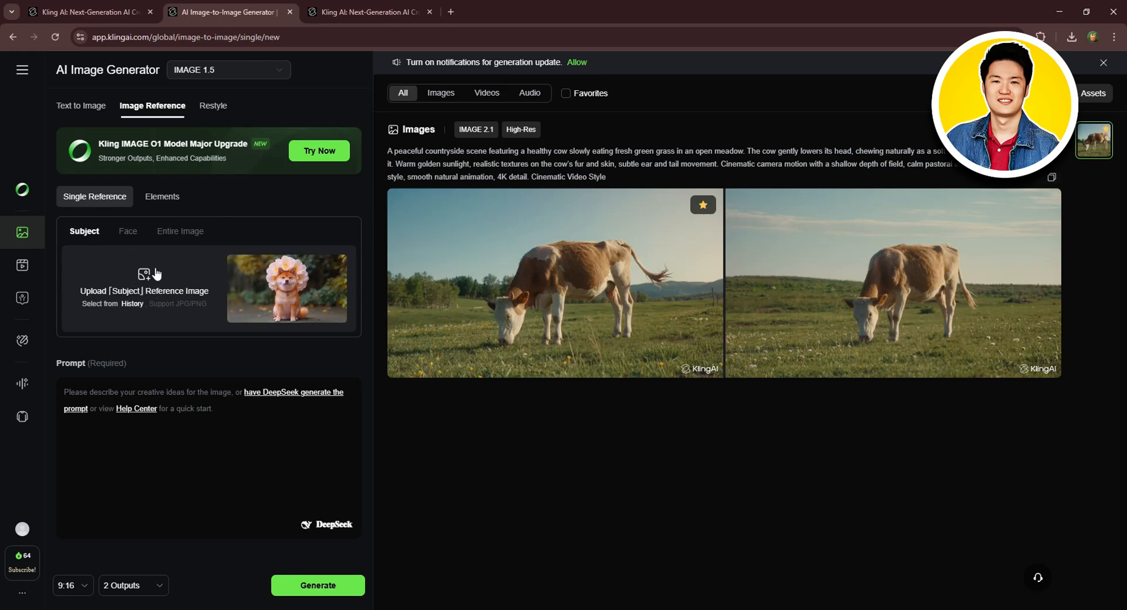
left_click(399, 172)
left_click(463, 405)
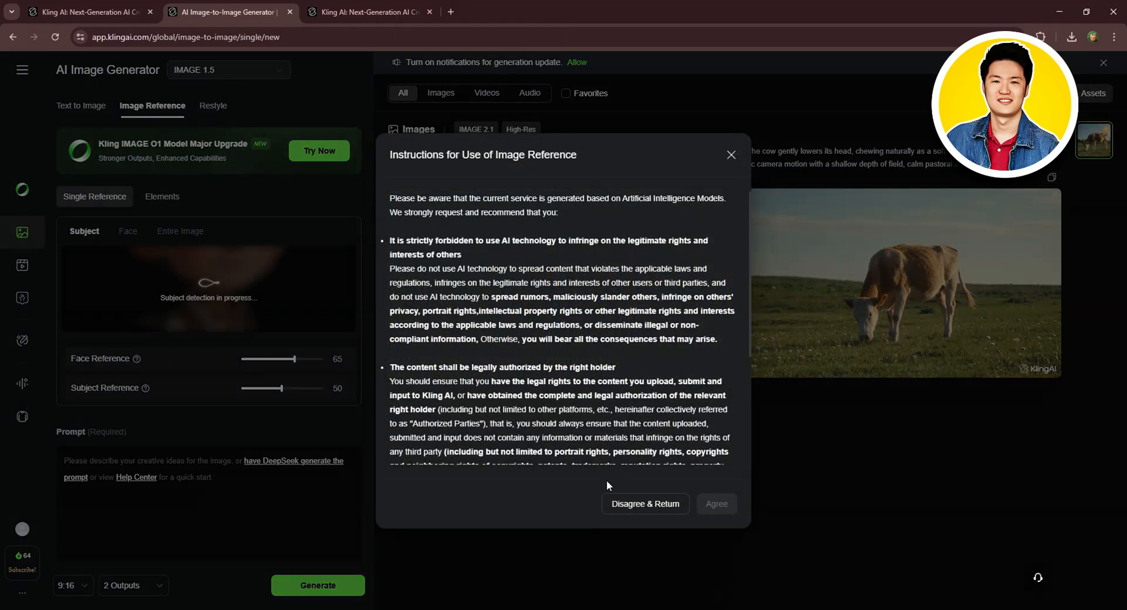
scroll(564, 347, "down", 10)
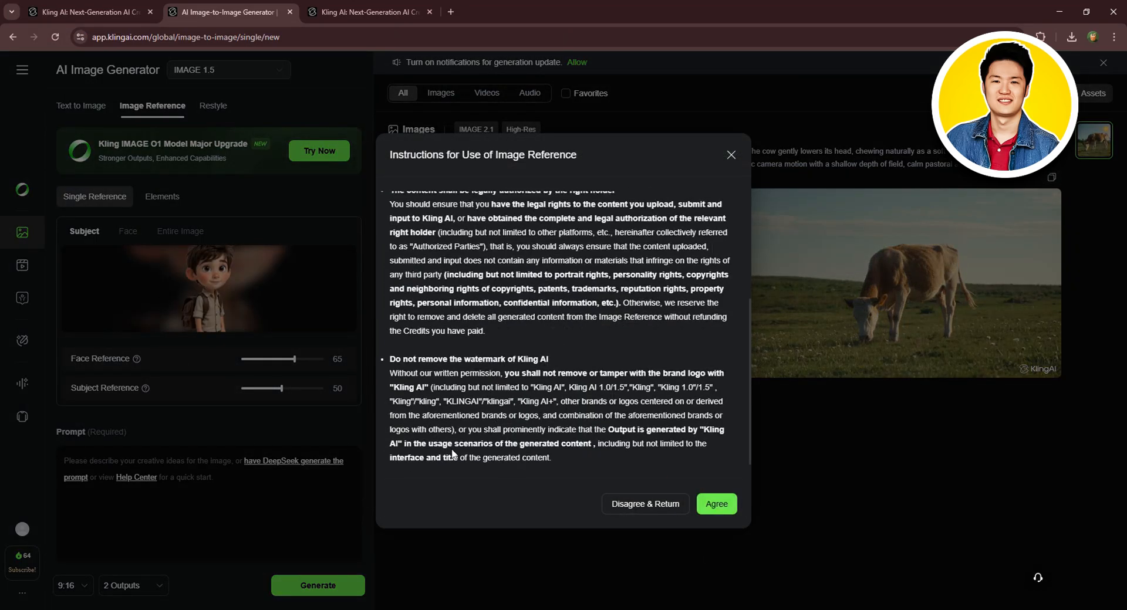
left_click(716, 504)
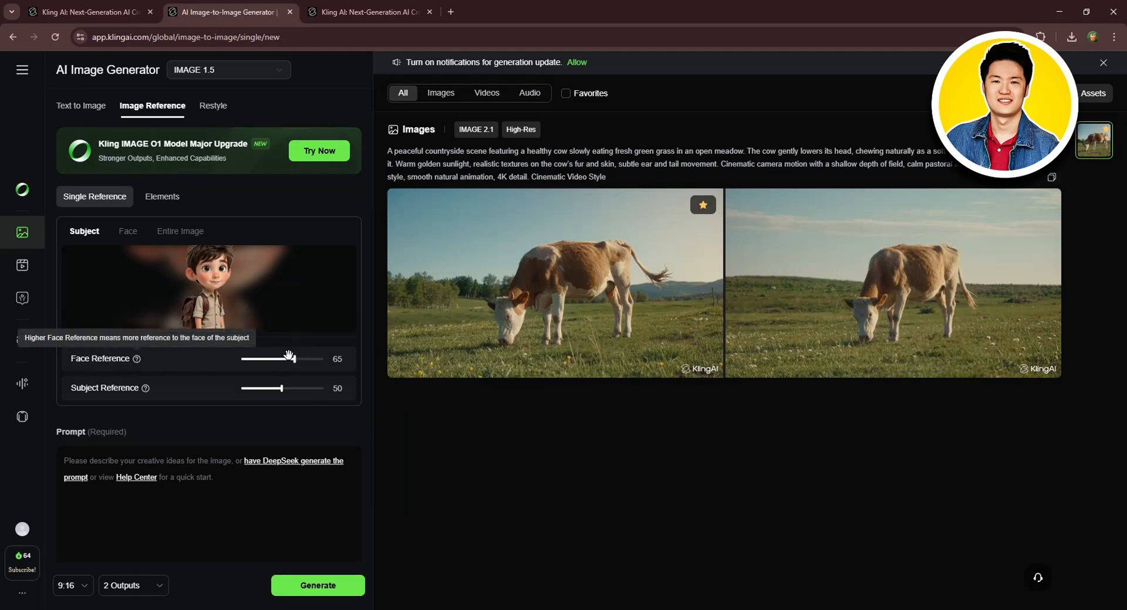
- Set Face Reference to 54 and Subject Reference to 52, and enter the prompt "Make the model walk"
left_click_drag(294, 359, 283, 391)
scroll(182, 440, "down", 1)
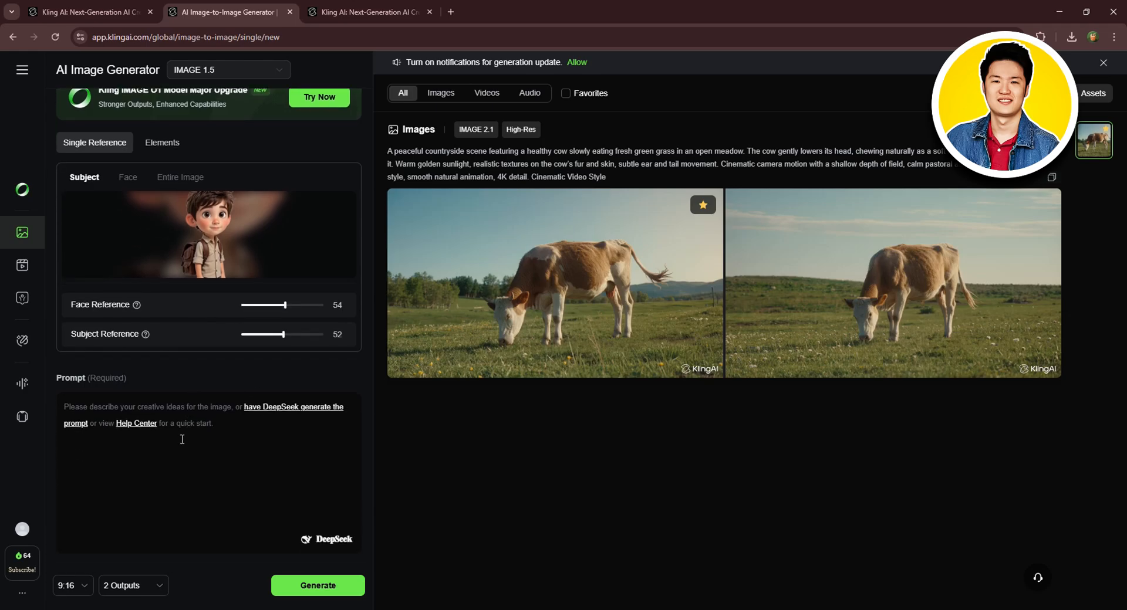
left_click(138, 408)
type("Make the model walk")
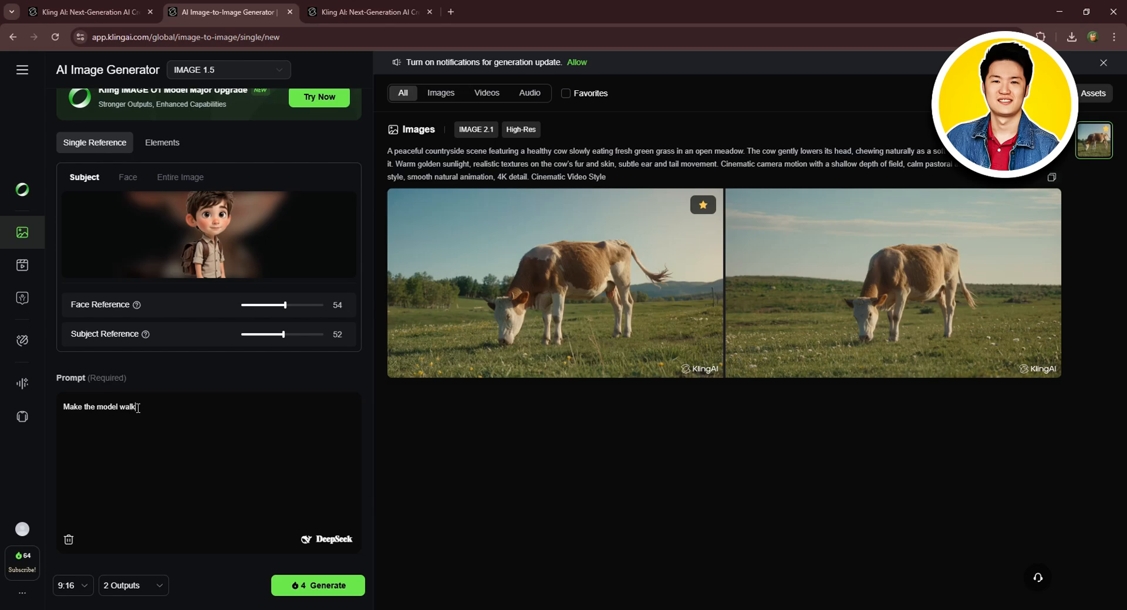
- Set the aspect ratio to 16:9 with 2 outputs and generate the reference images
left_click(72, 586)
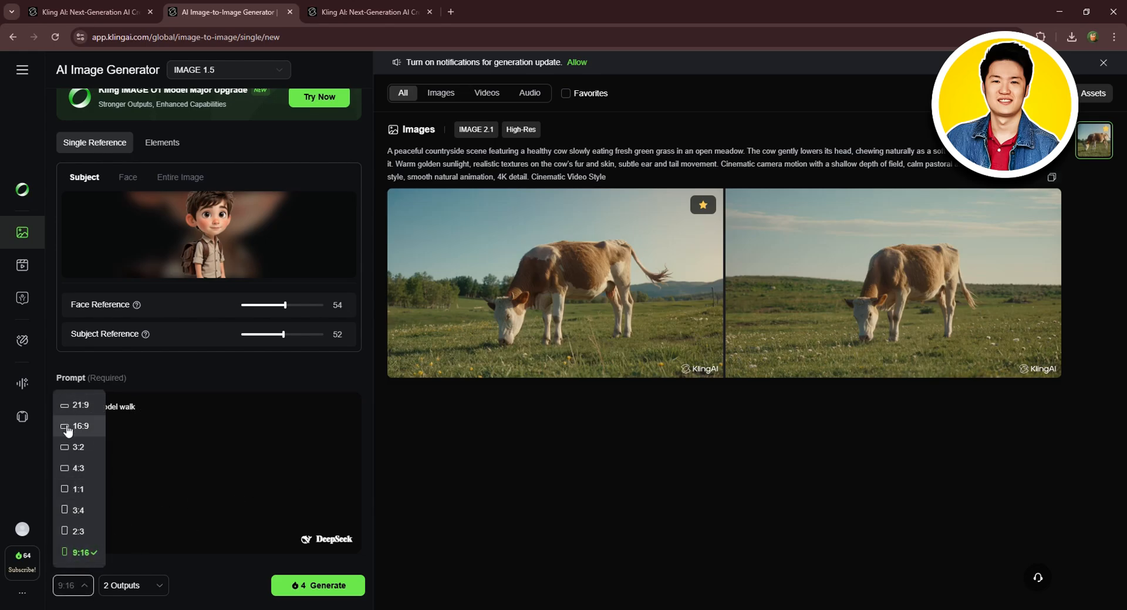
left_click(76, 427)
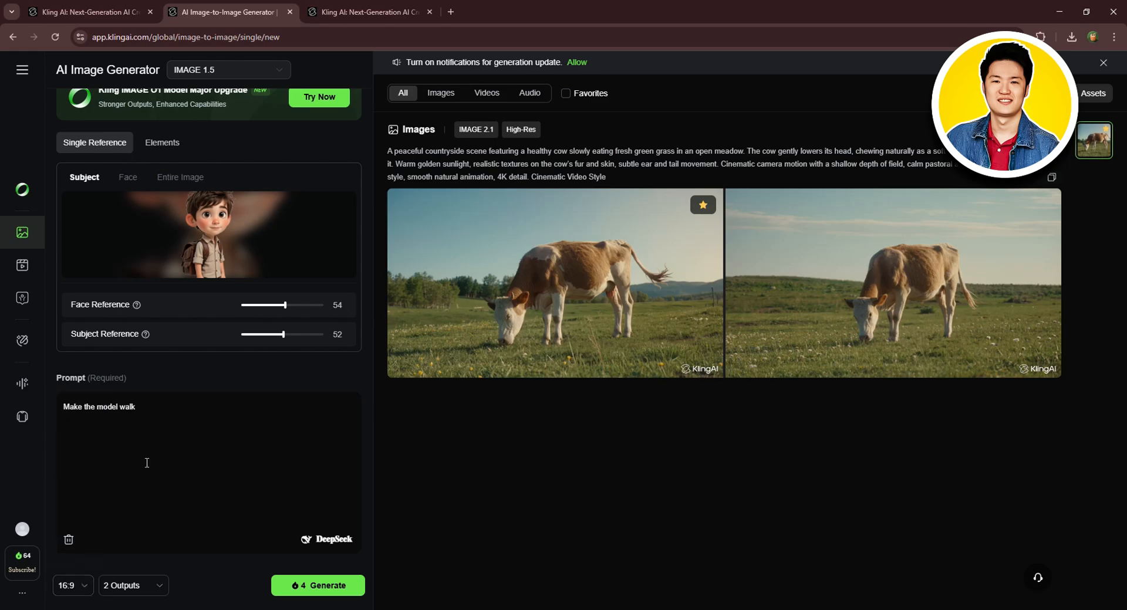
left_click(142, 586)
left_click(194, 568)
left_click(305, 583)
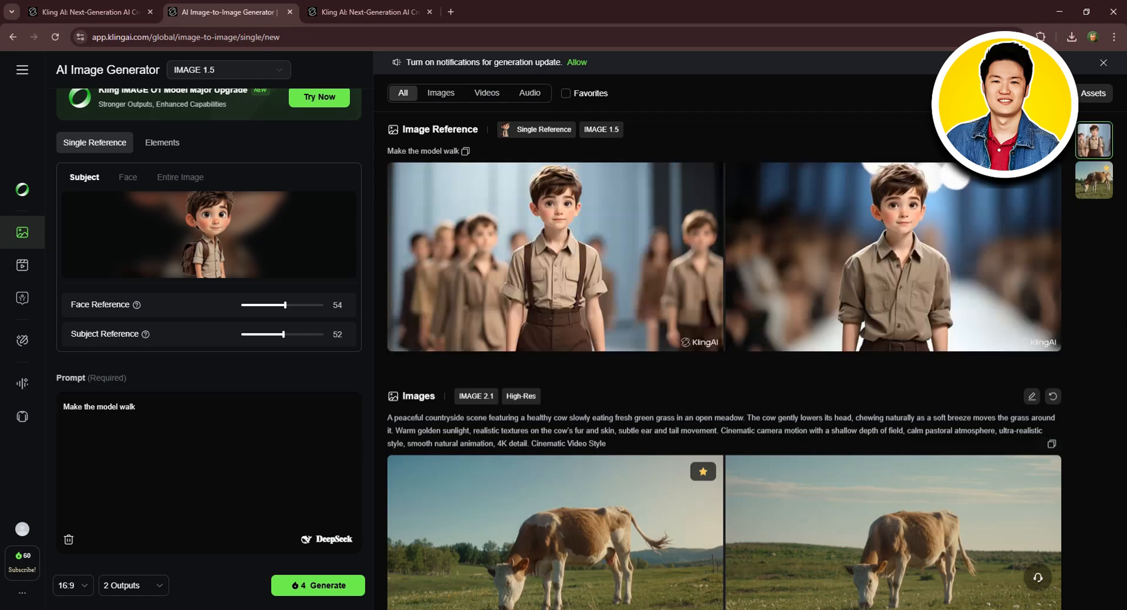
- Filter the results panel to show only Images
mouse_move(766, 337)
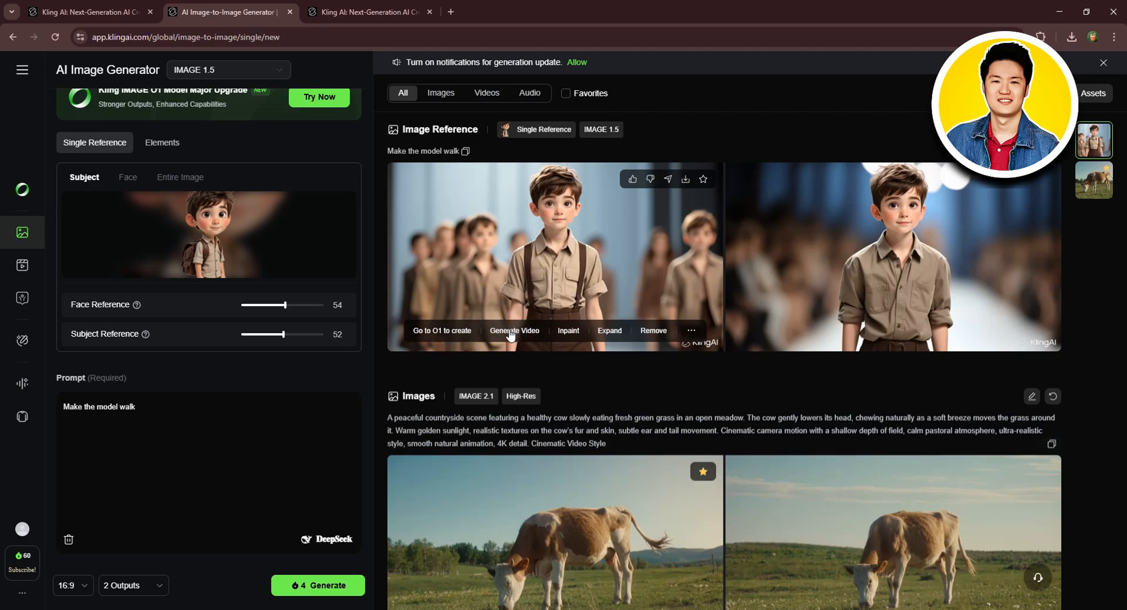
left_click(441, 96)
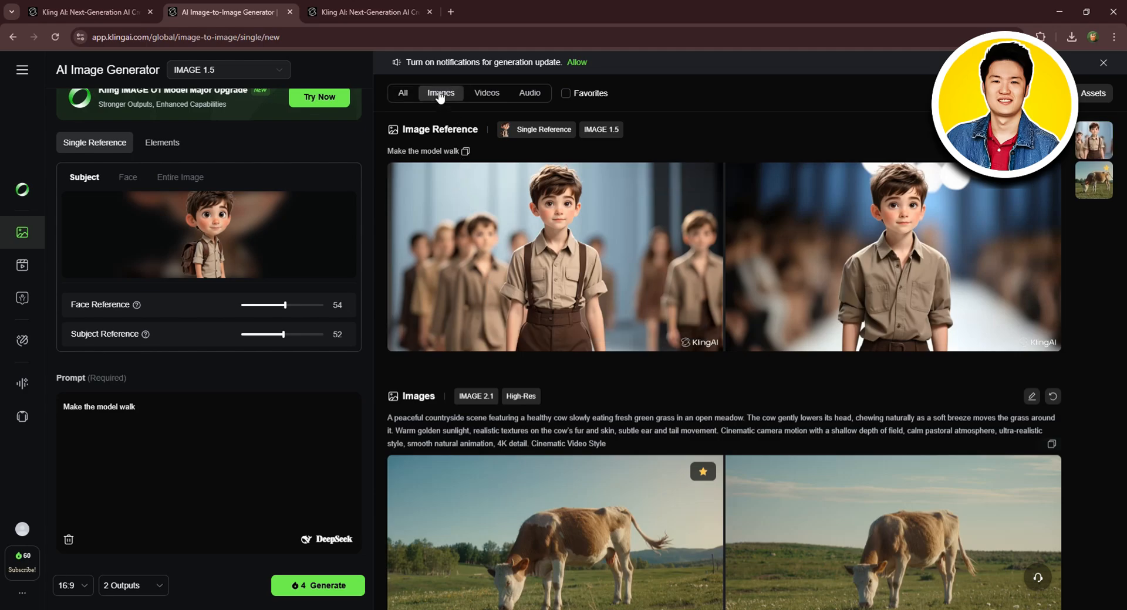
- Browse the generation results filtered by Videos, then Audio, then All
left_click(491, 97)
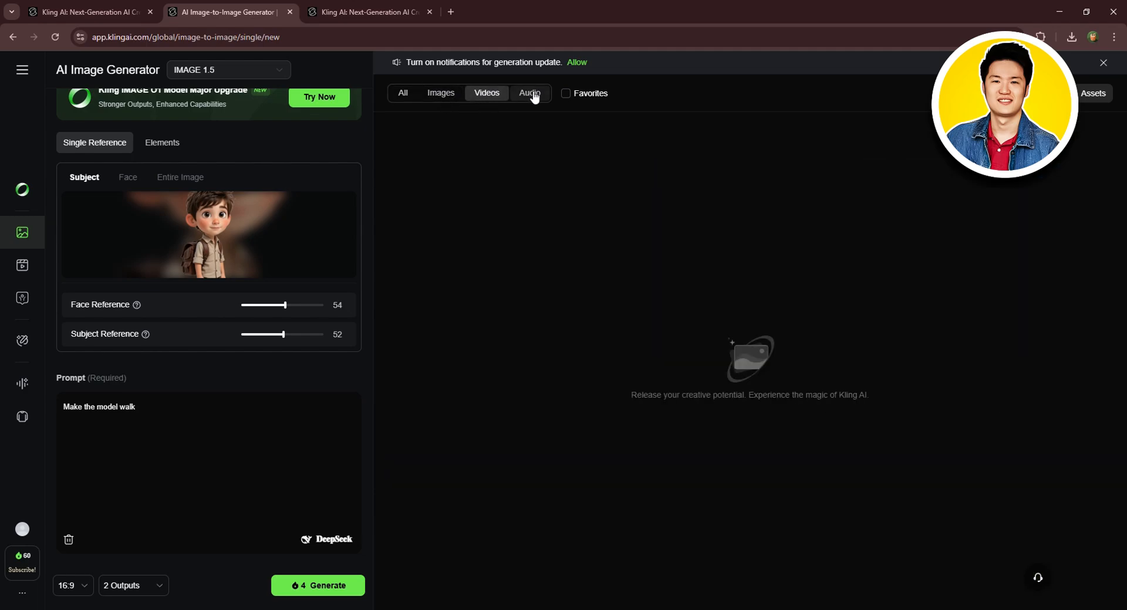
left_click(524, 95)
left_click(401, 97)
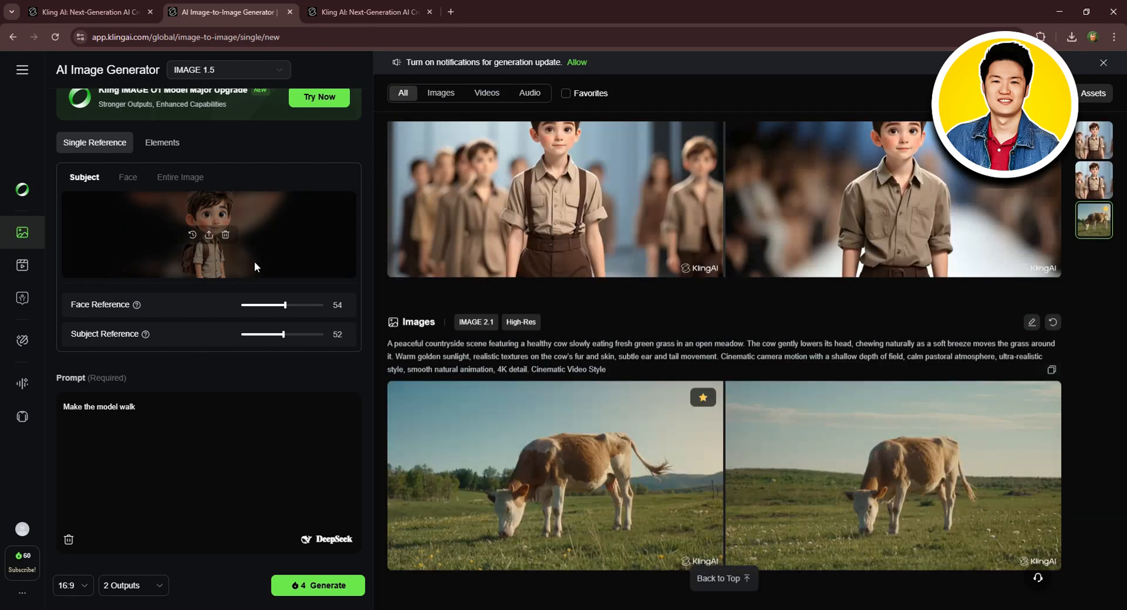
- Open the AI Video Generator in Image to Video mode and upload the 'kling ai image to video' image as the start frame
left_click(24, 267)
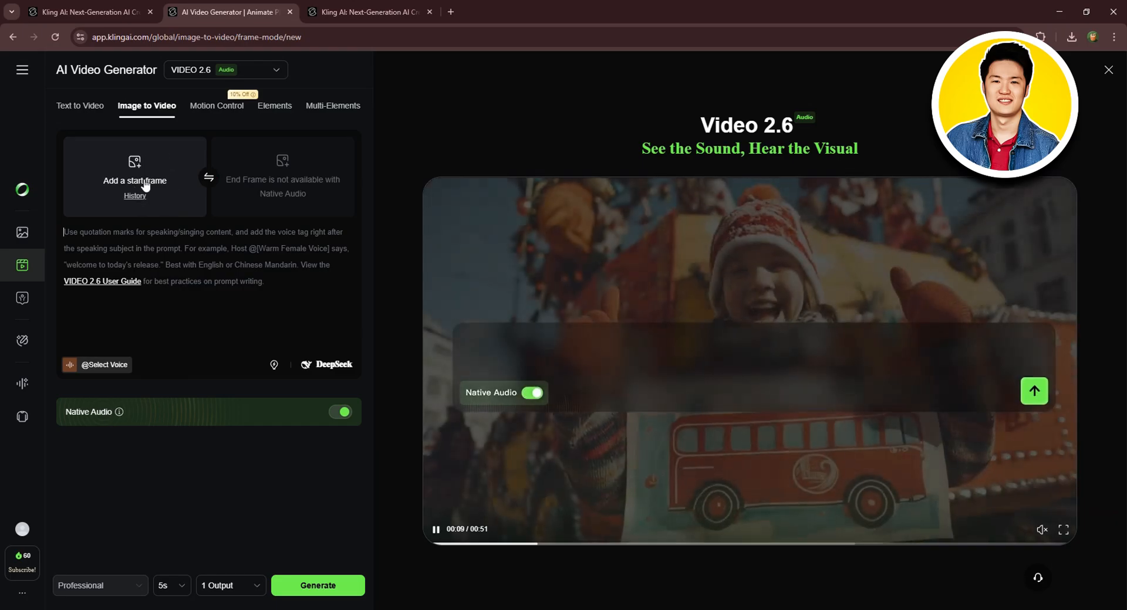
left_click(149, 180)
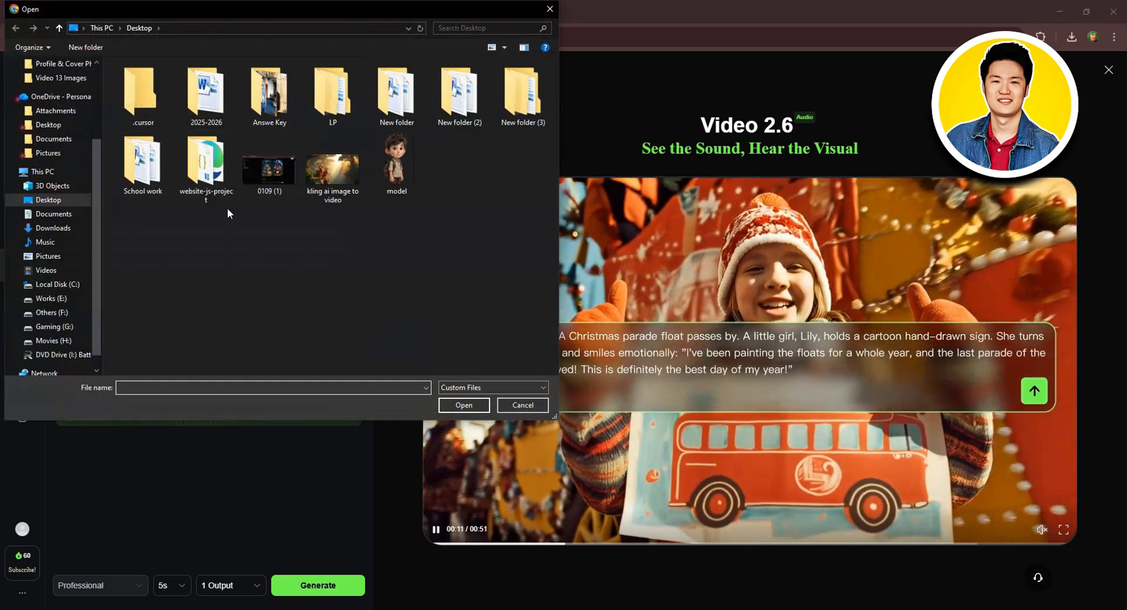
left_click(332, 170)
left_click(464, 405)
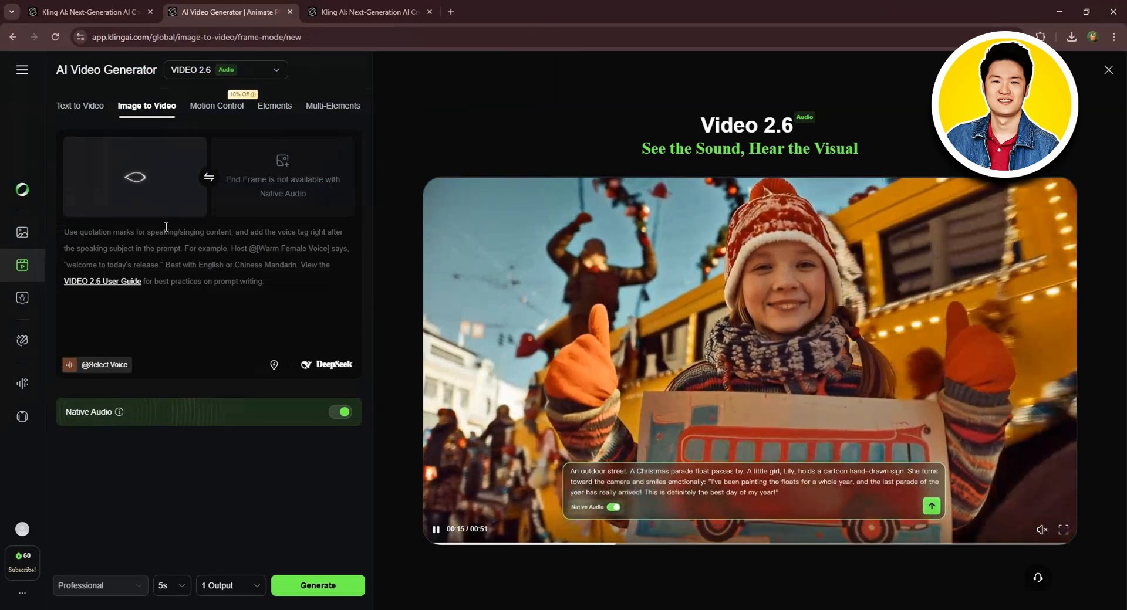
- Copy the cow countryside text prompt from Notepad and paste it into the video prompt box
left_click(106, 252)
left_click(792, 609)
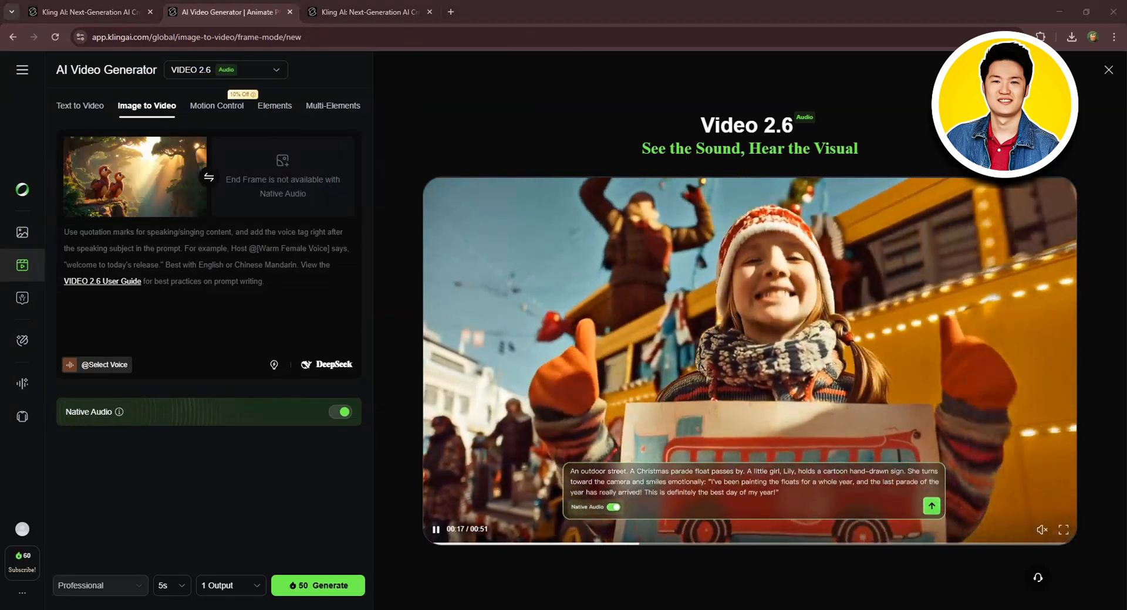
key("ctrl+c")
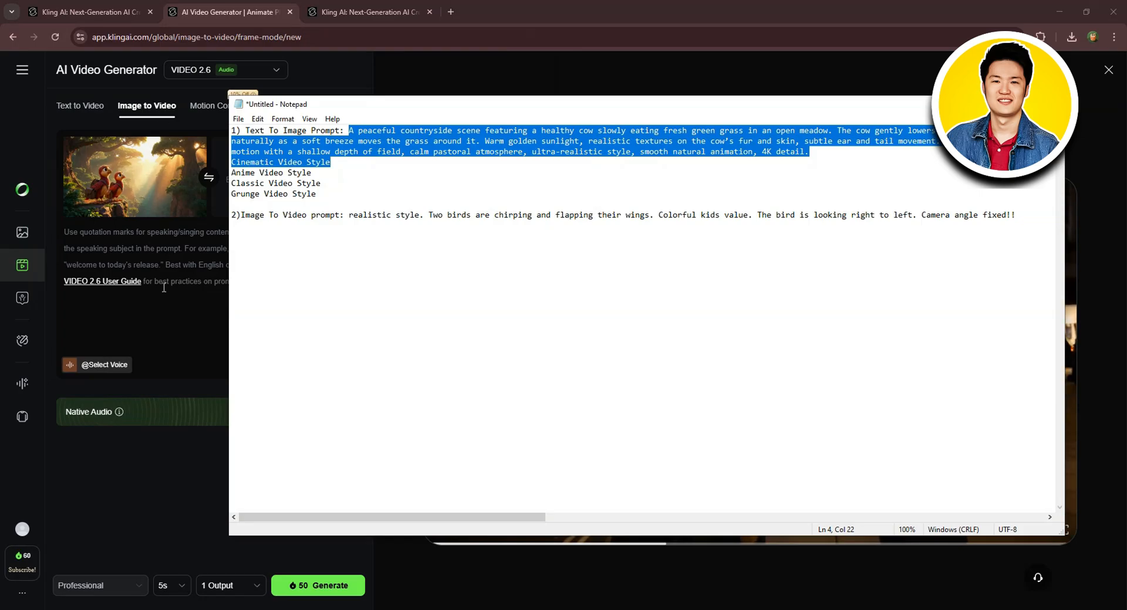
left_click(141, 256)
key("ctrl+v")
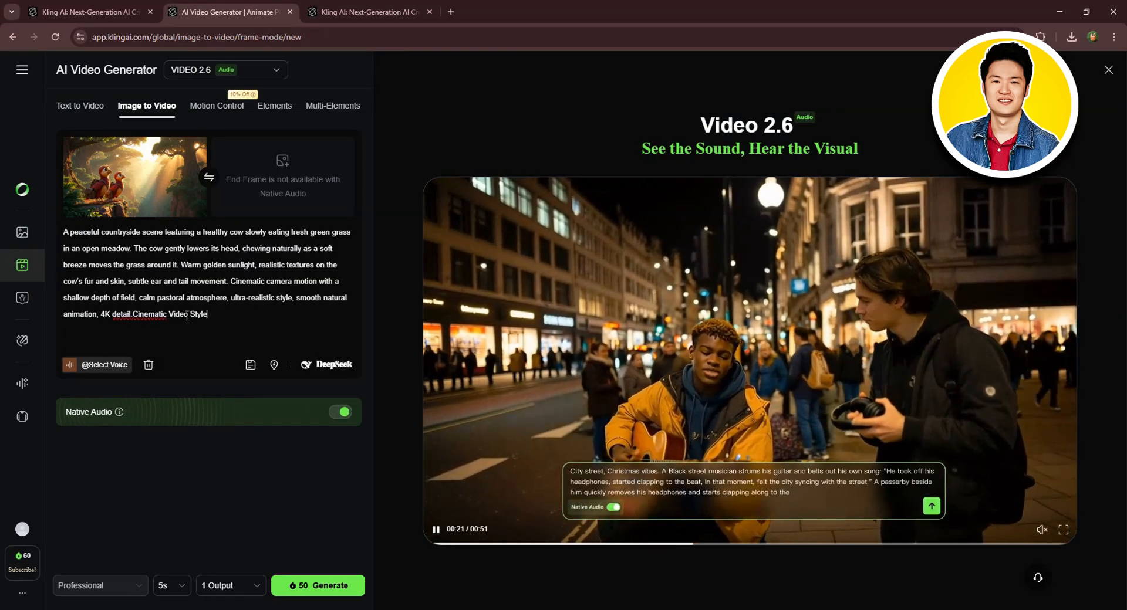
left_click(135, 317)
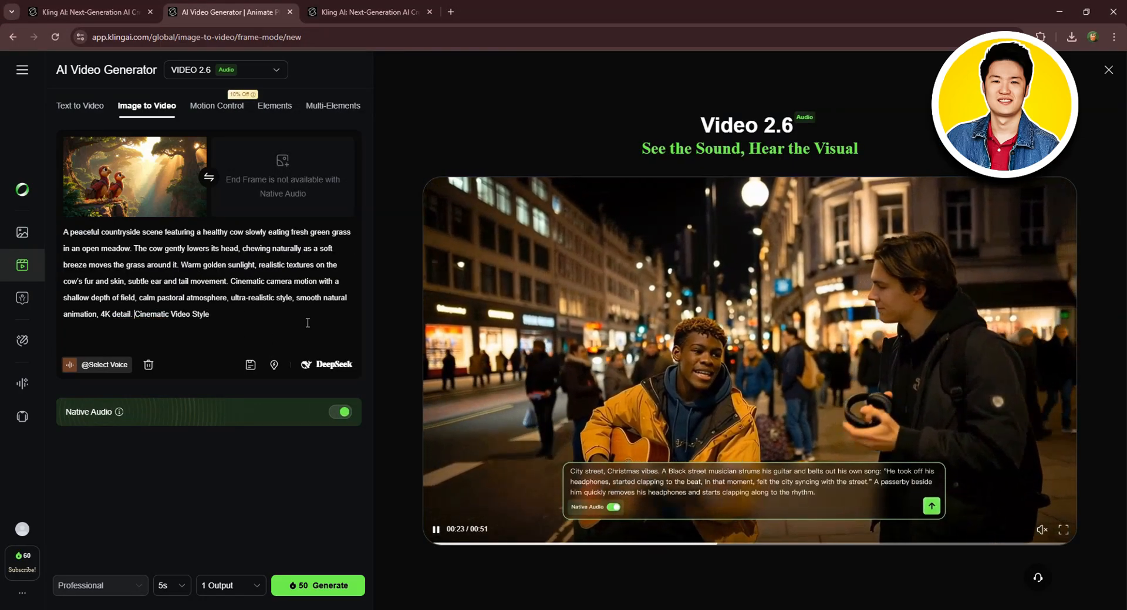
- Open the voice list, check the Professional mode, 5s duration and 1 Output settings, and generate the video
left_click(94, 365)
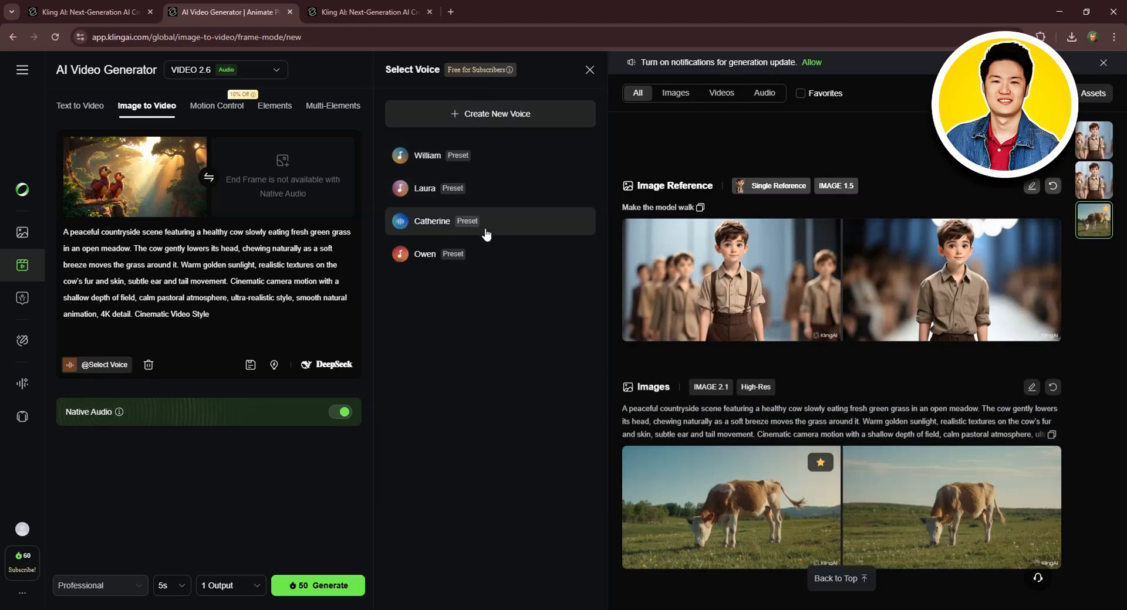
left_click(490, 157)
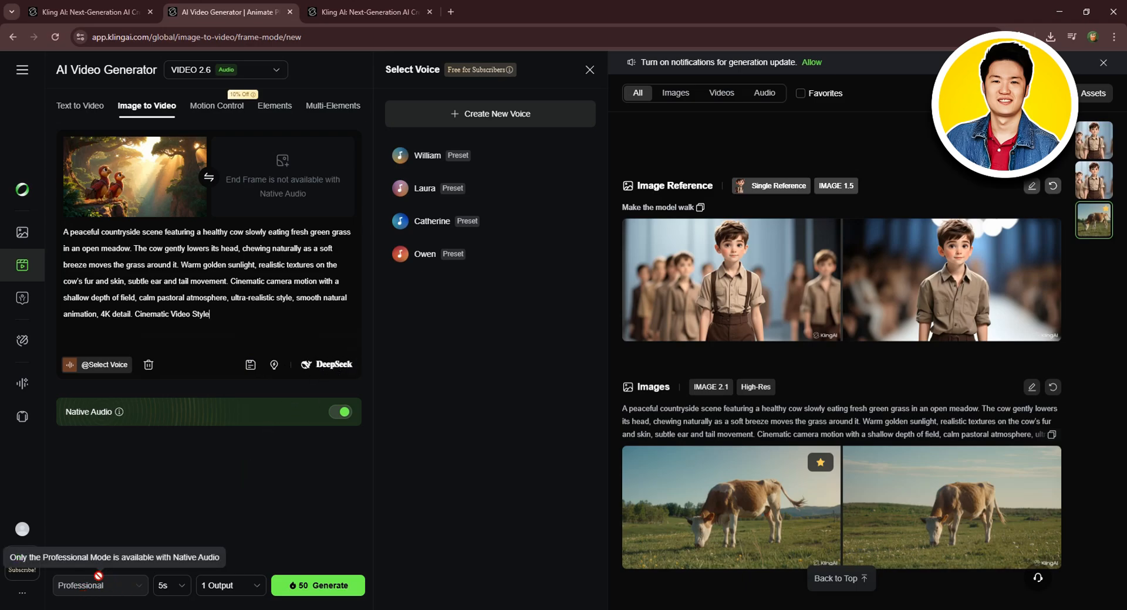
left_click(172, 586)
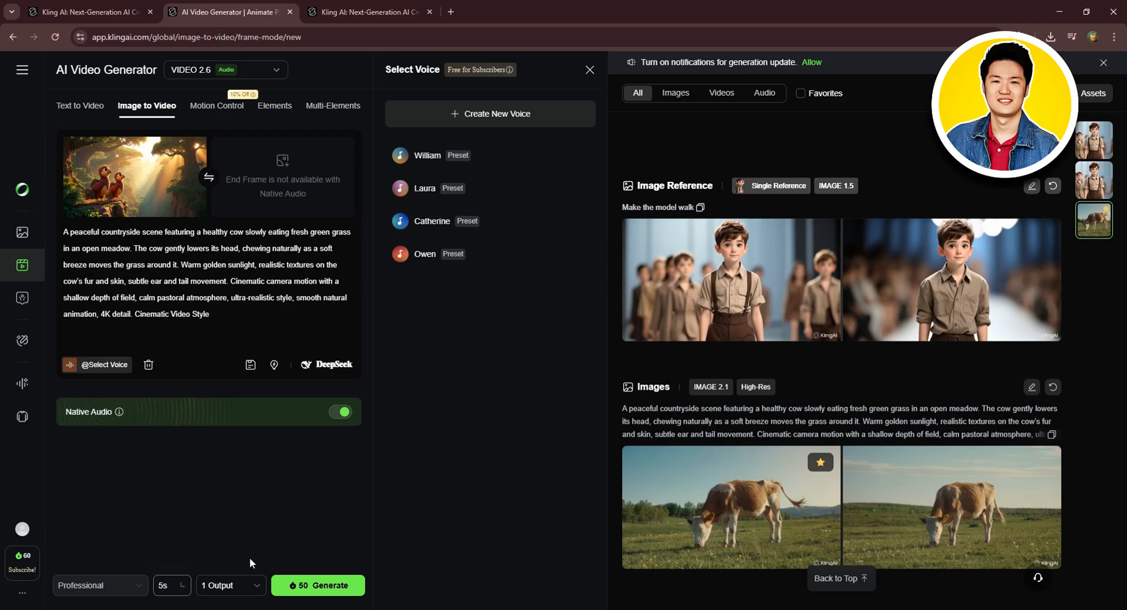
left_click(237, 586)
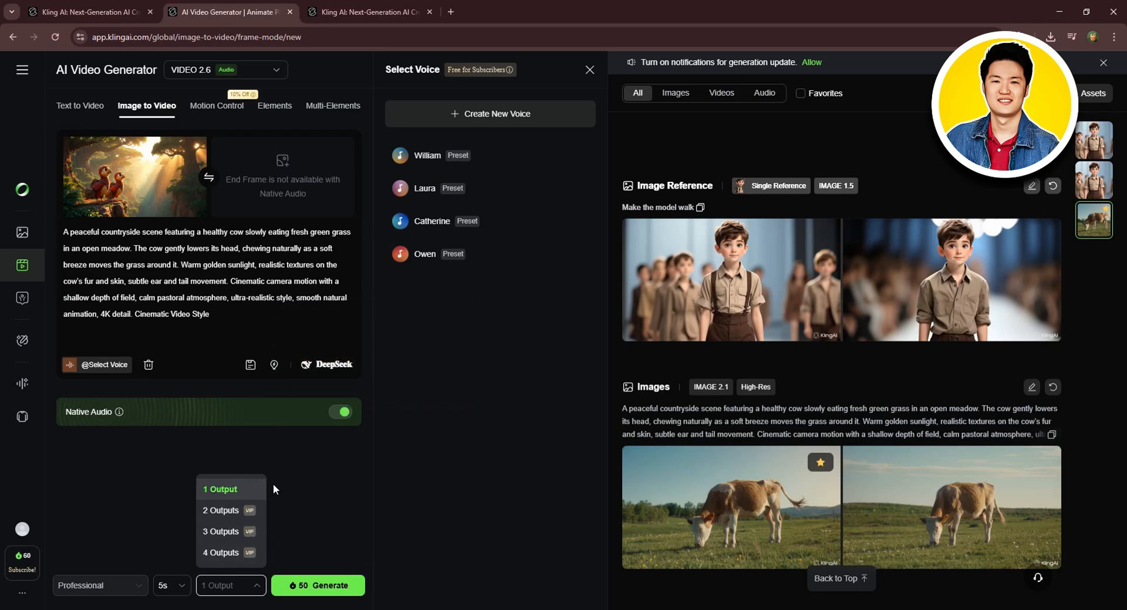
left_click(312, 481)
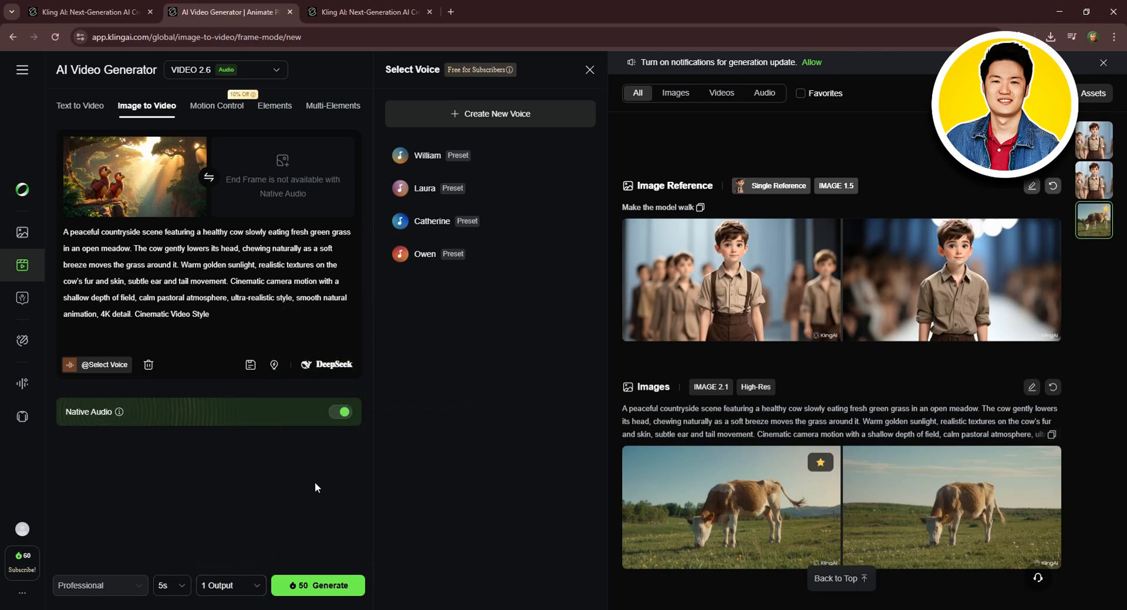
left_click(320, 584)
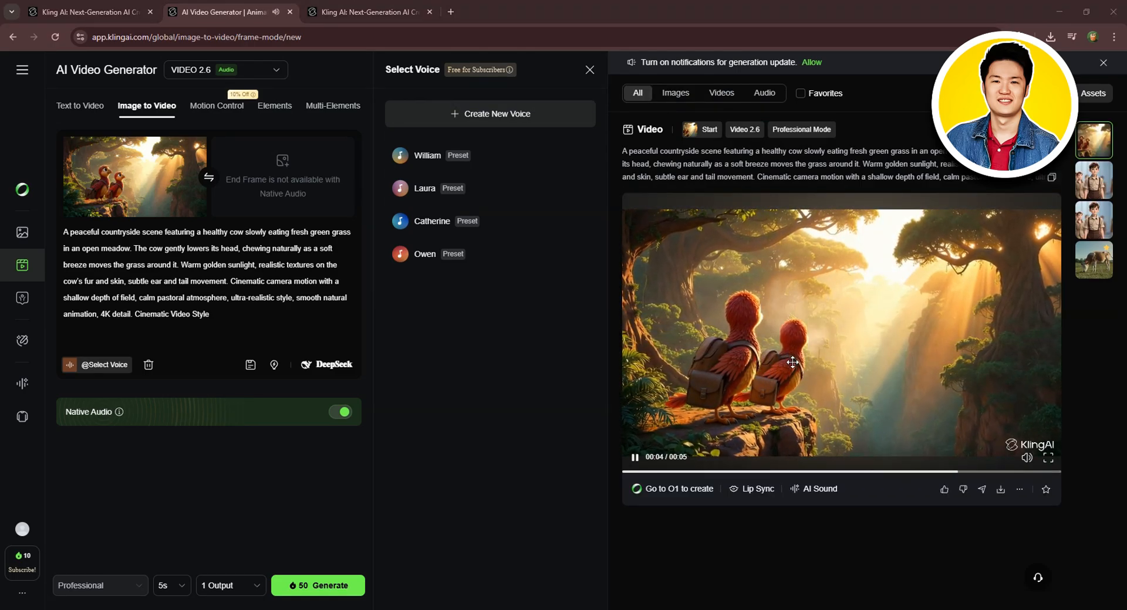
- Pause the generated bird video, open it in the AI Sound effects generator, and view its details page
left_click(635, 458)
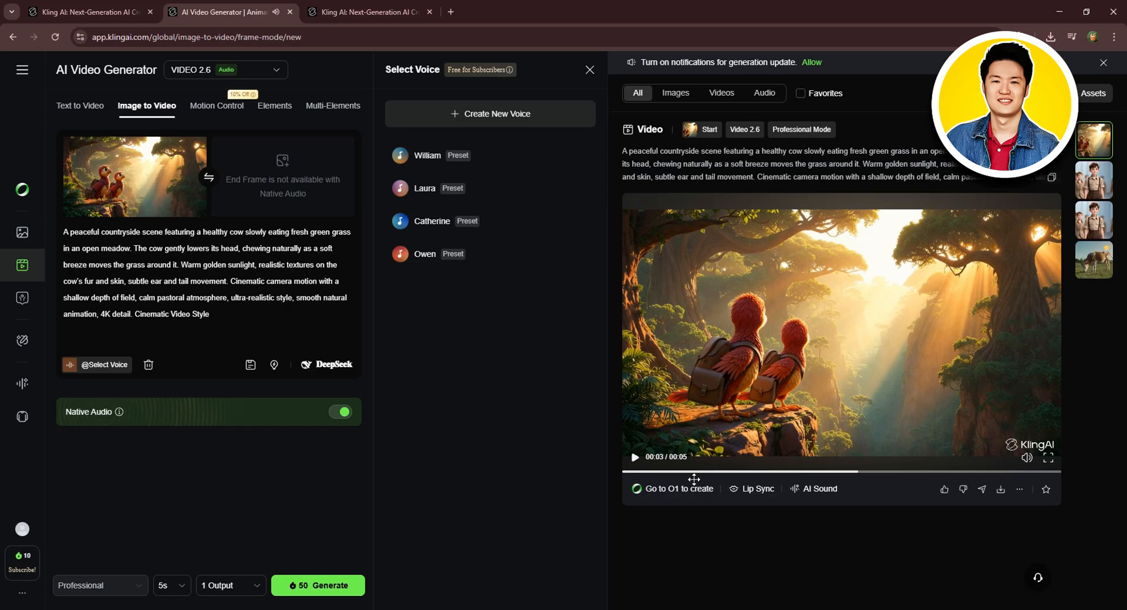
left_click(753, 490)
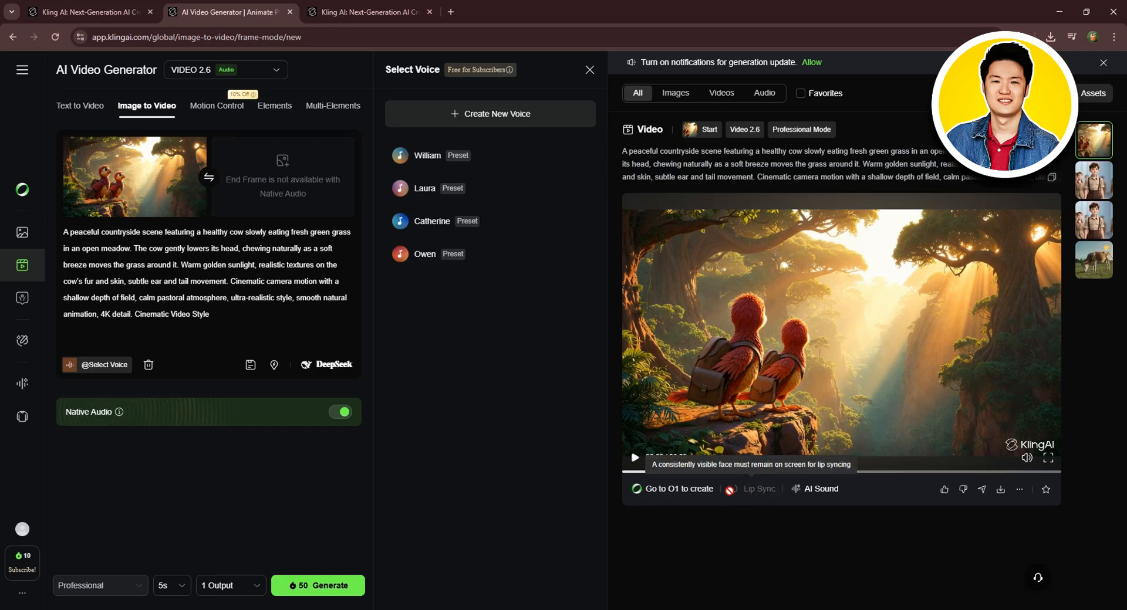
left_click(813, 492)
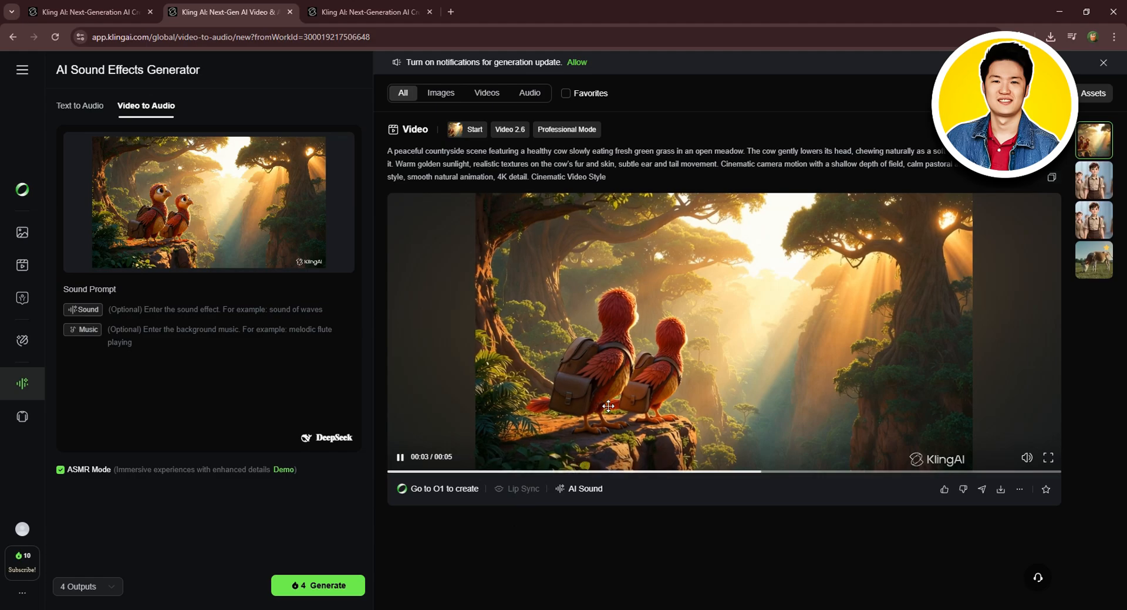
left_click(769, 413)
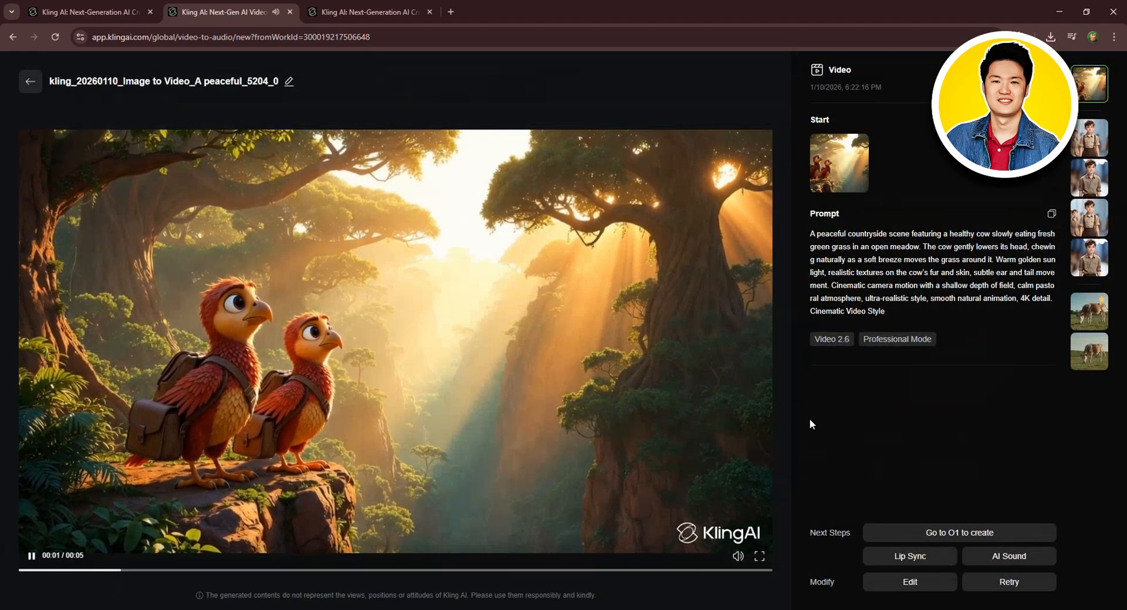
left_click(30, 81)
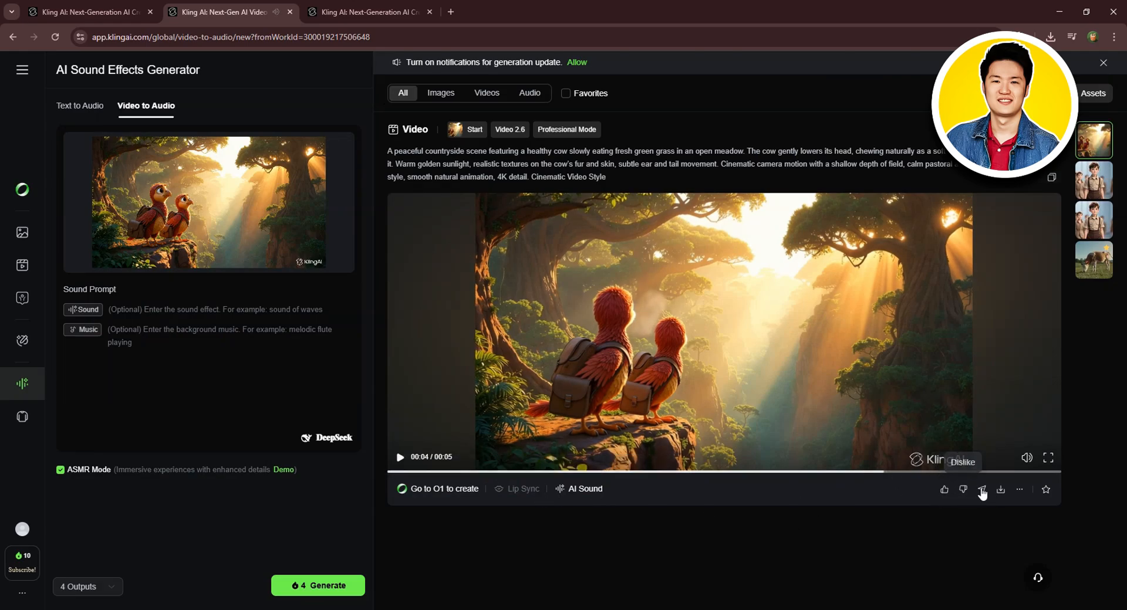
- Return to the AI Video Generator and browse the Motion Control, Elements and Multi-Elements modes
mouse_move(1001, 495)
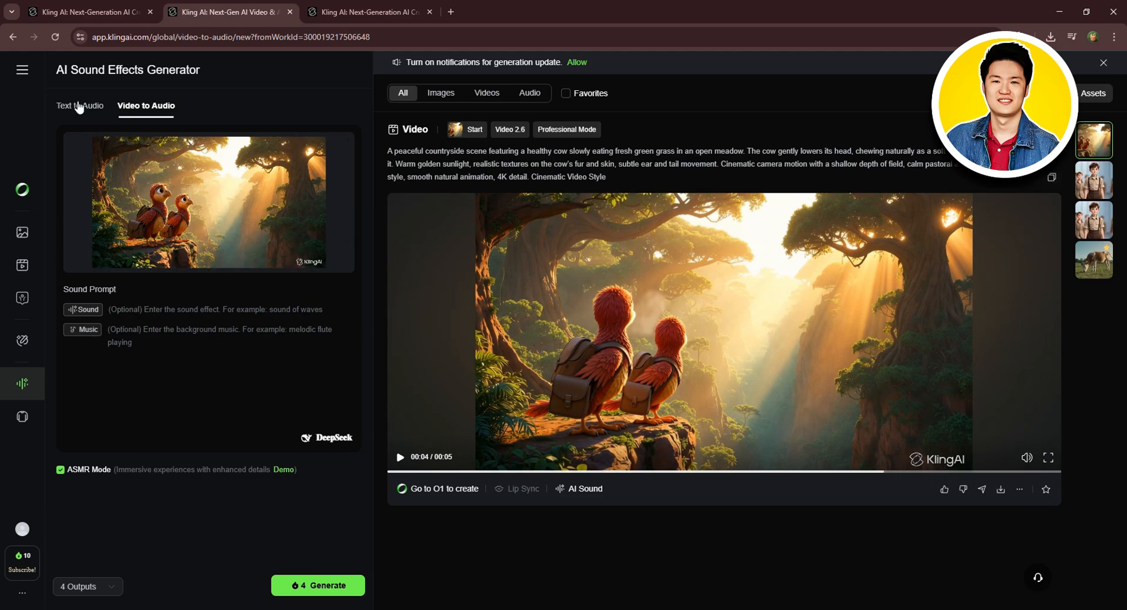
left_click(23, 269)
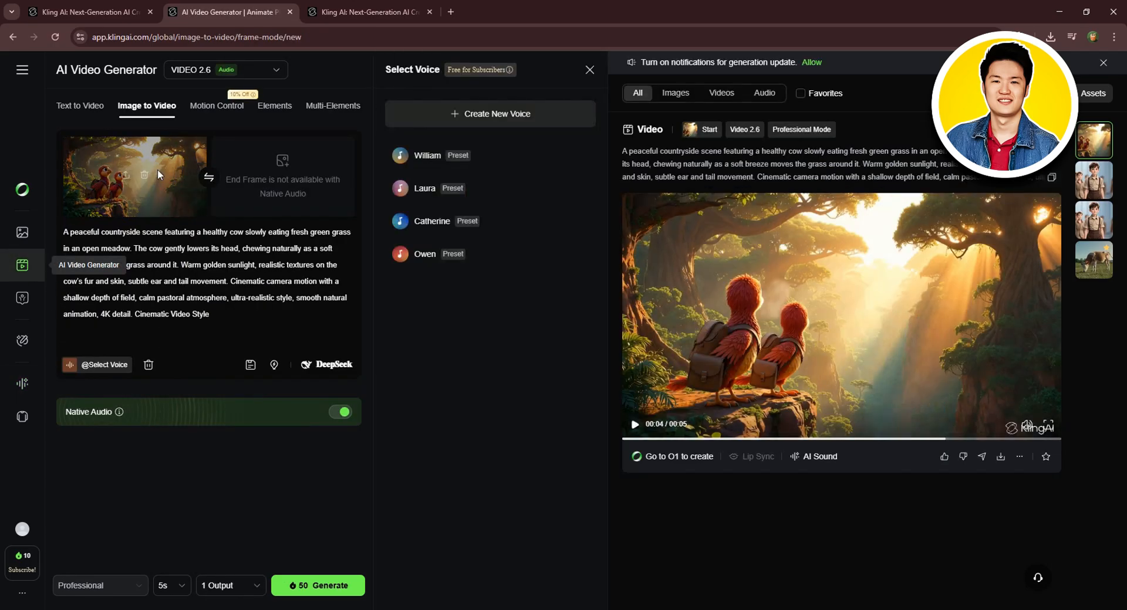
left_click(213, 111)
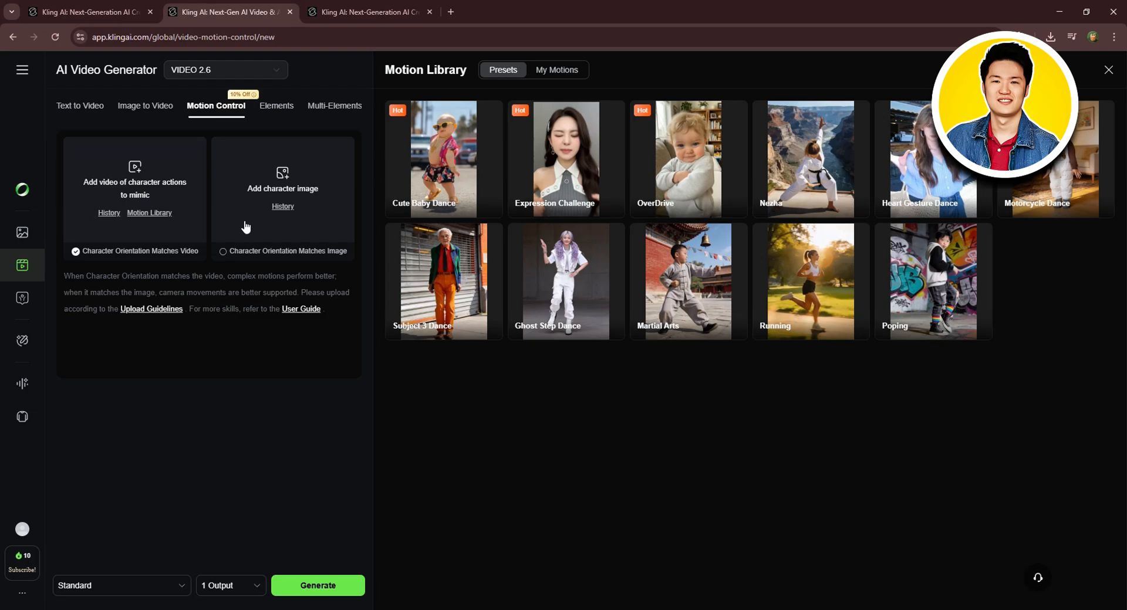
left_click(292, 107)
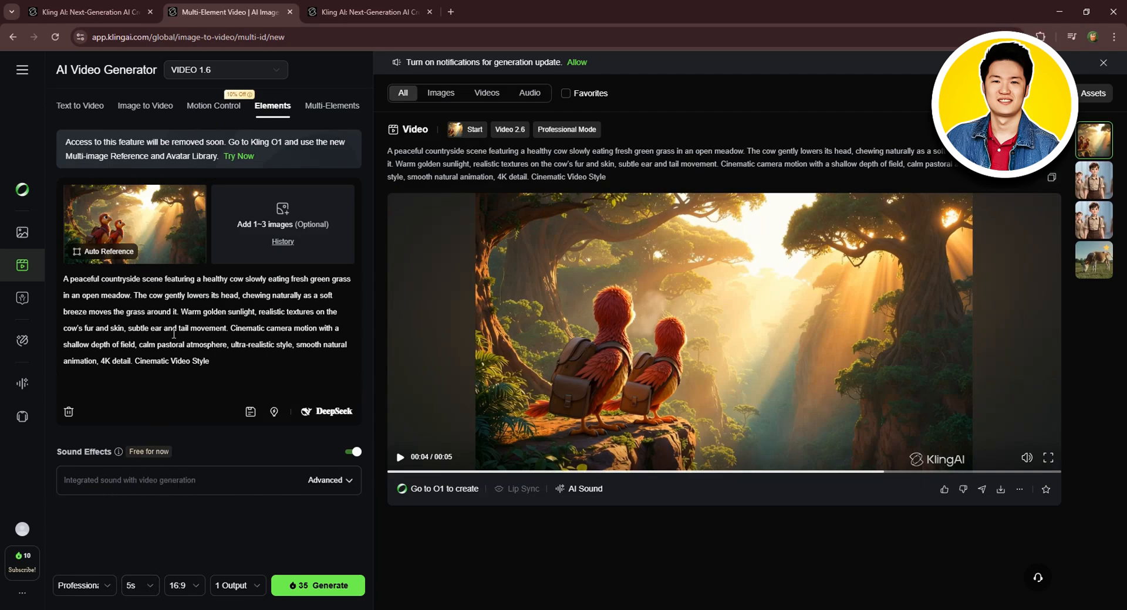
left_click(330, 110)
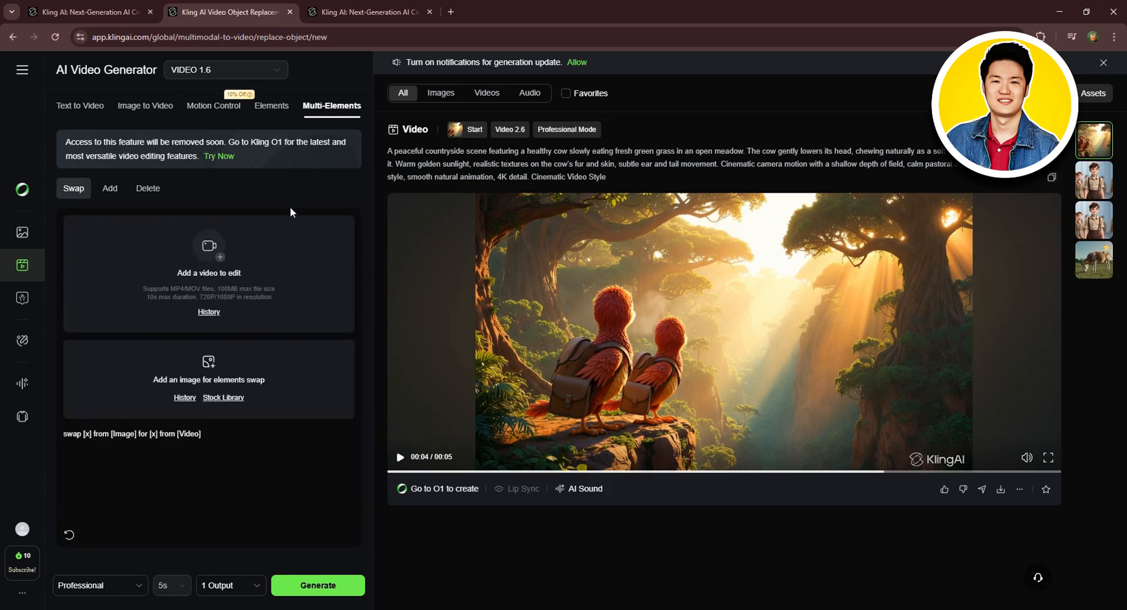
- Explore the Multi-Elements Swap, Add and Delete options and the Advanced sound effects settings
left_click(111, 187)
left_click(148, 188)
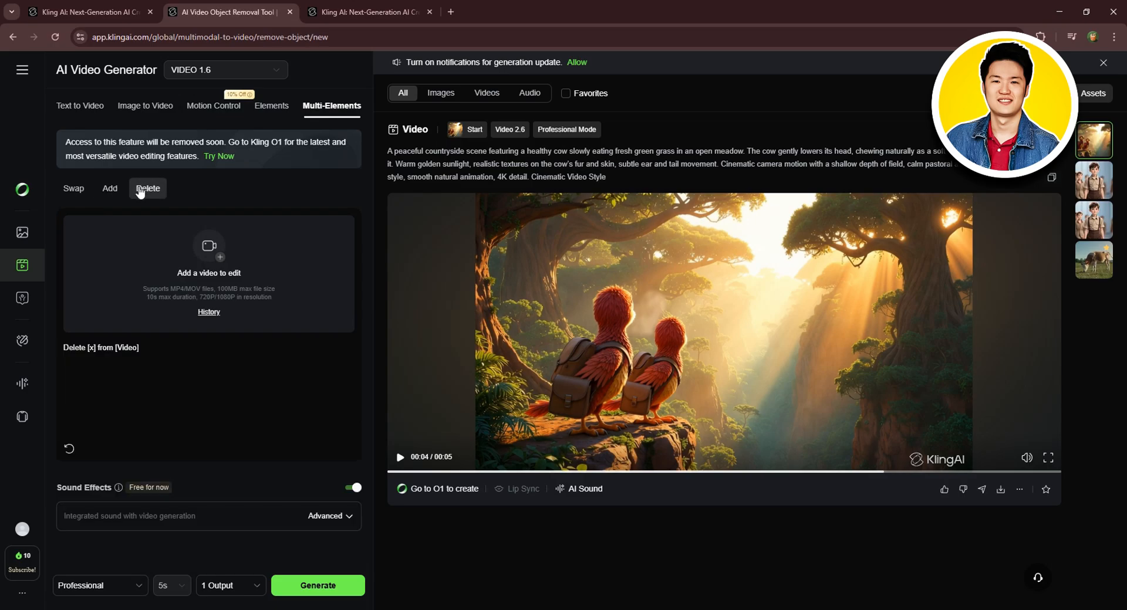
left_click(66, 189)
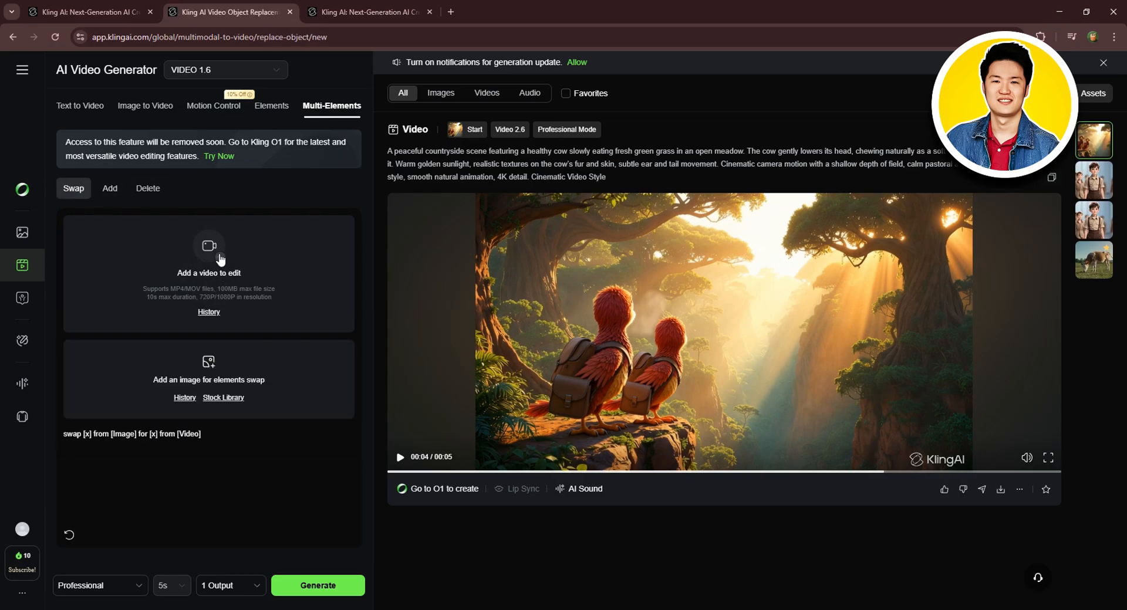
scroll(198, 277, "down", 1)
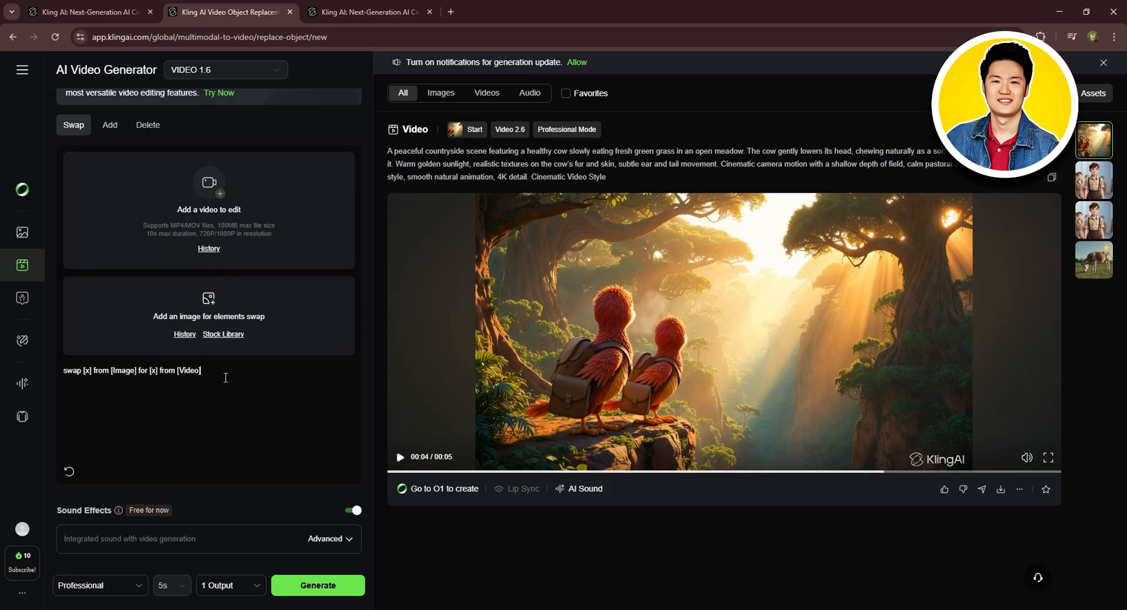
left_click(146, 541)
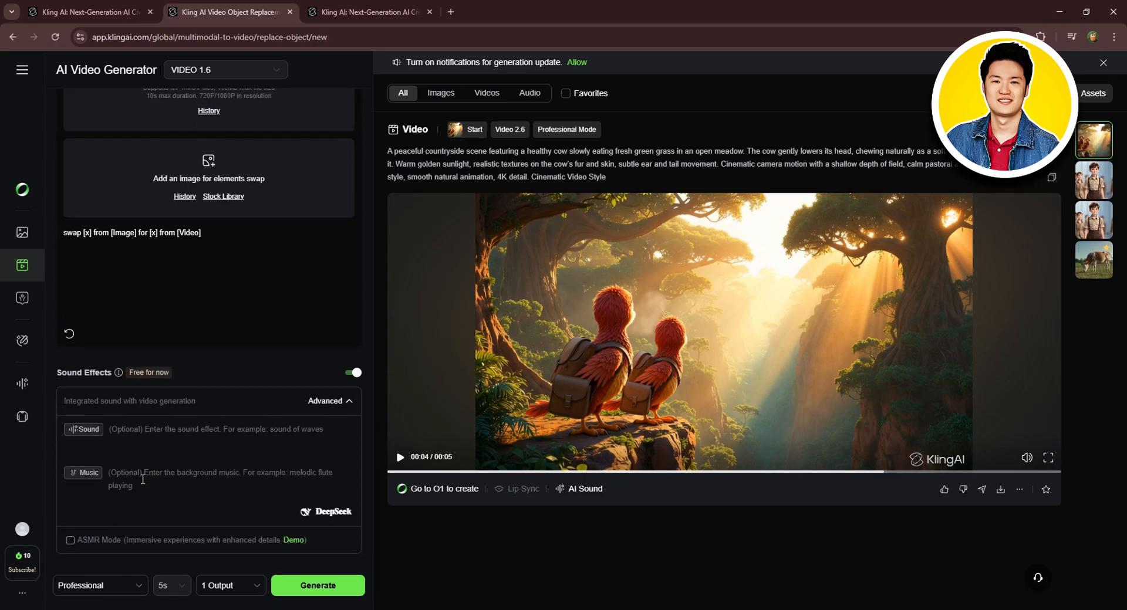
left_click(244, 413)
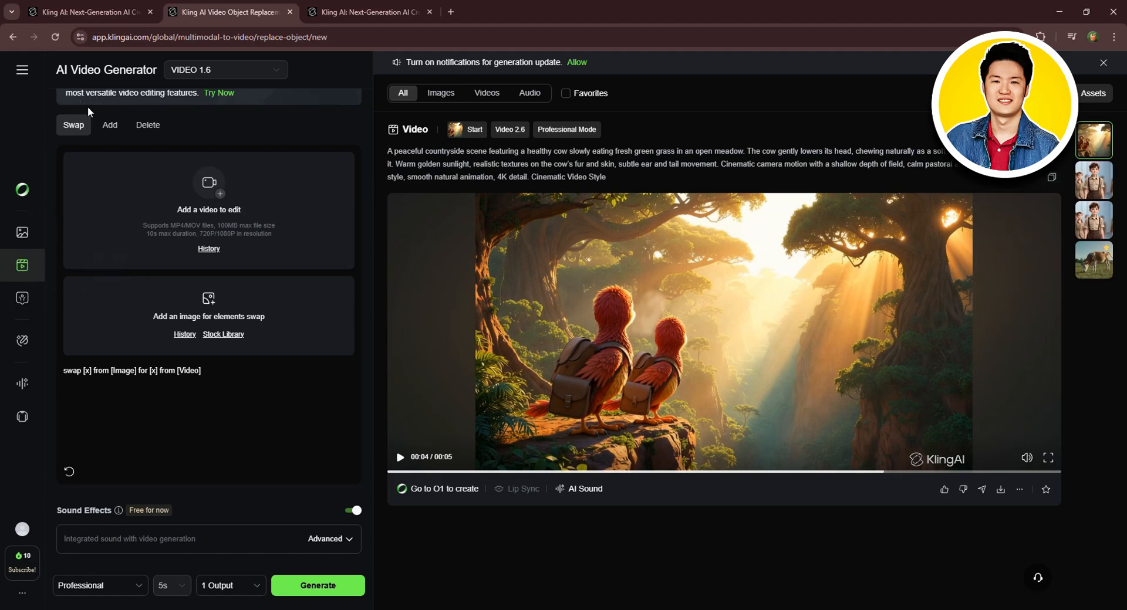
scroll(87, 107, "up", 2)
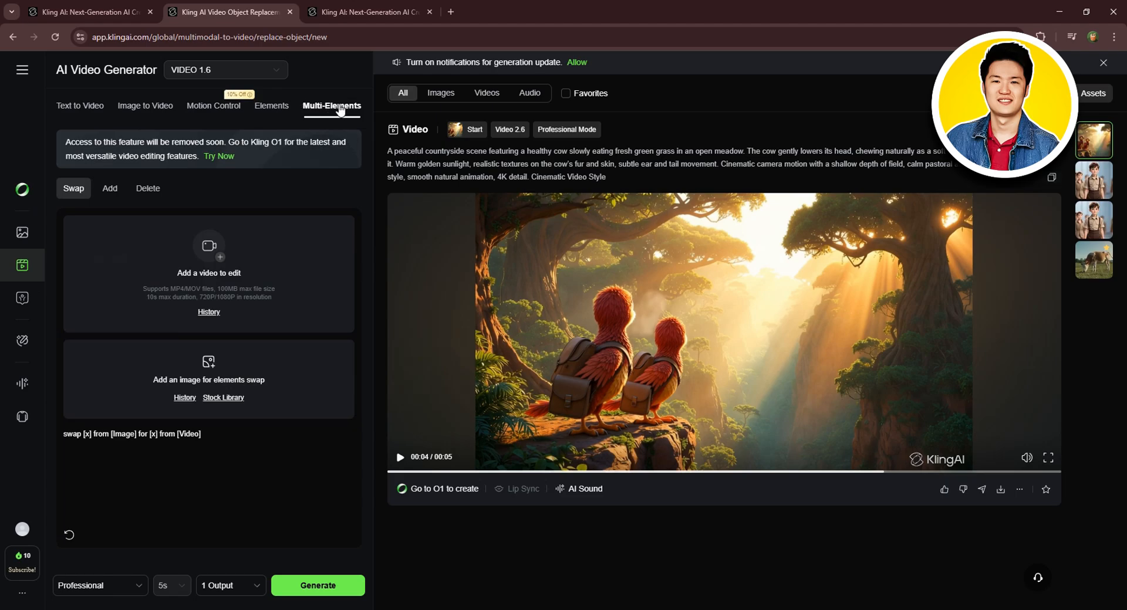